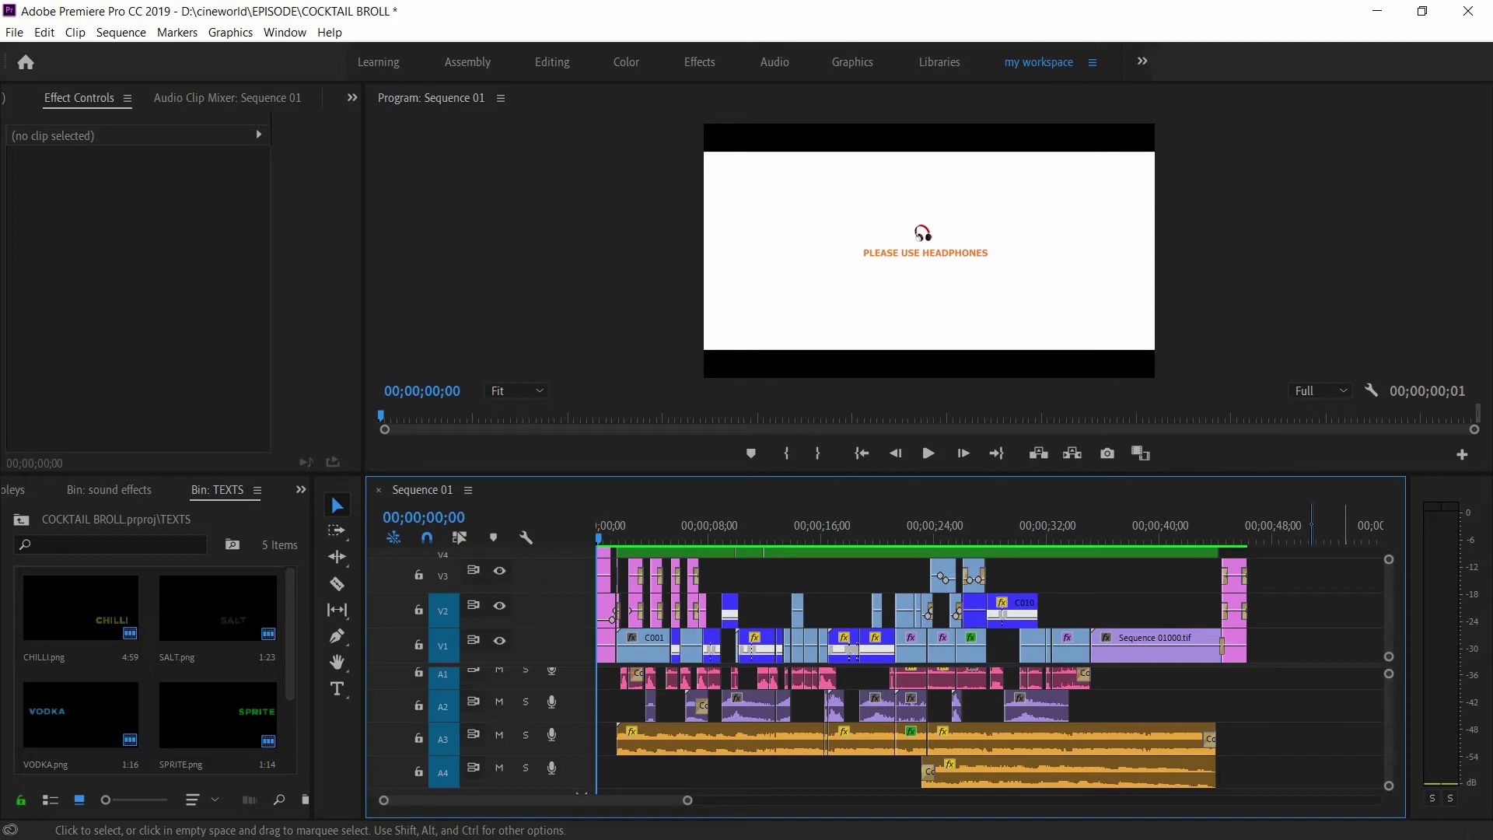
Step: Play the whole sequence, and select the music, sound-effect and V1 video clips one group at a time in the enlarged timeline
key("space")
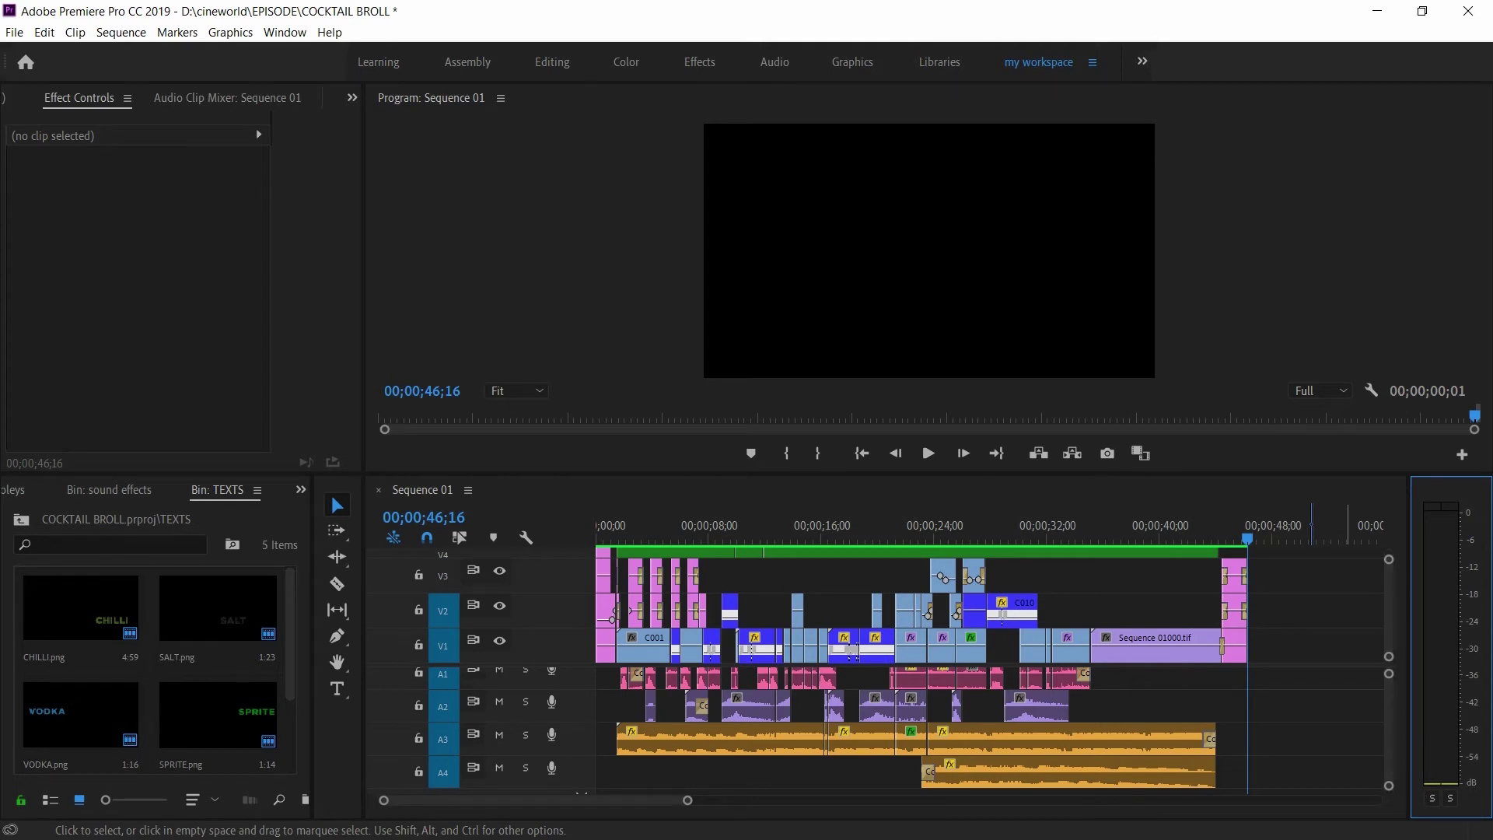
key("grave")
left_click_drag(1192, 685, 482, 553)
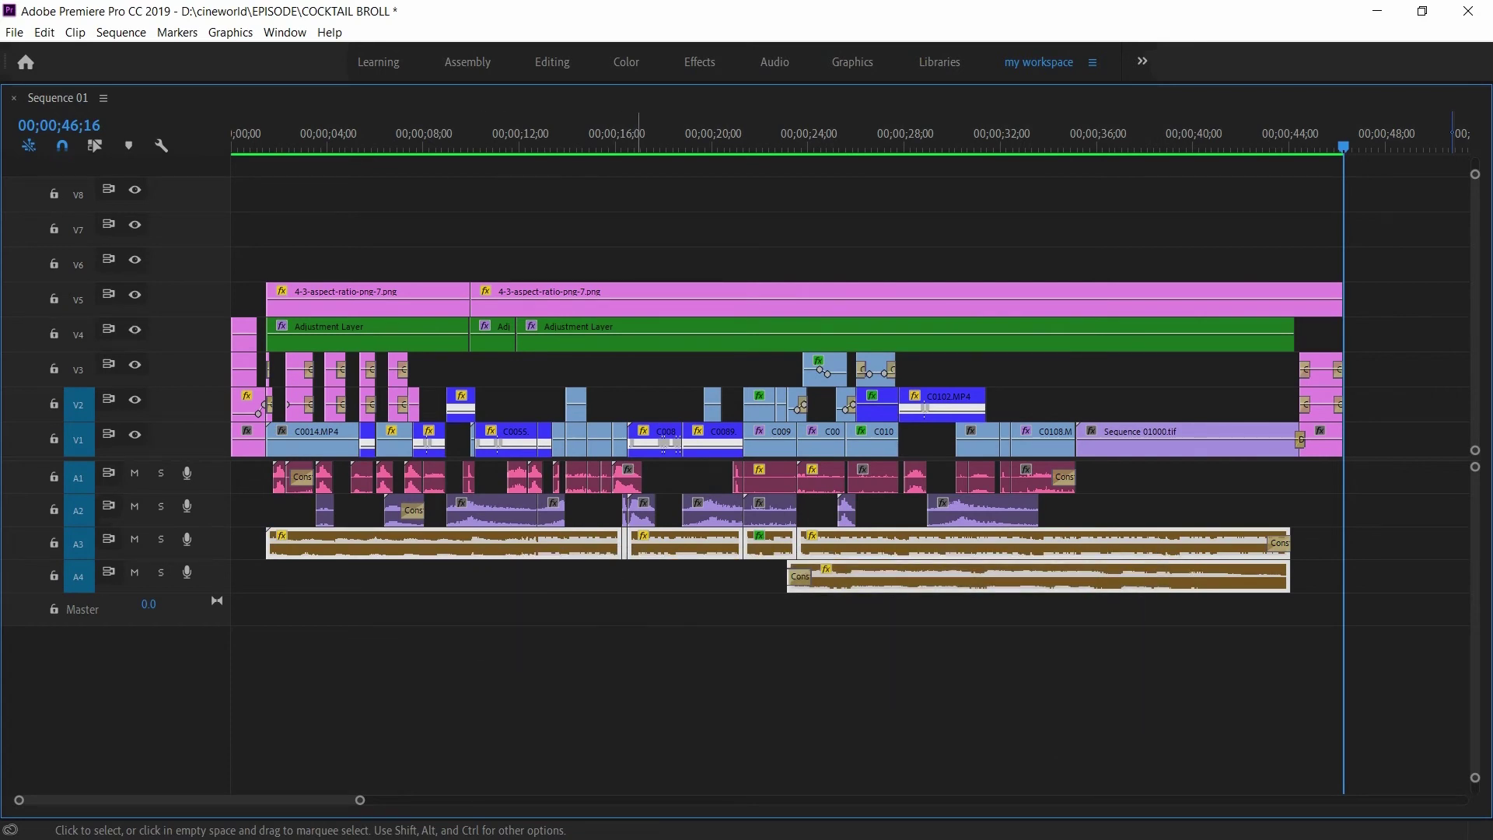
left_click_drag(1093, 516, 320, 515)
left_click_drag(1146, 477, 276, 476)
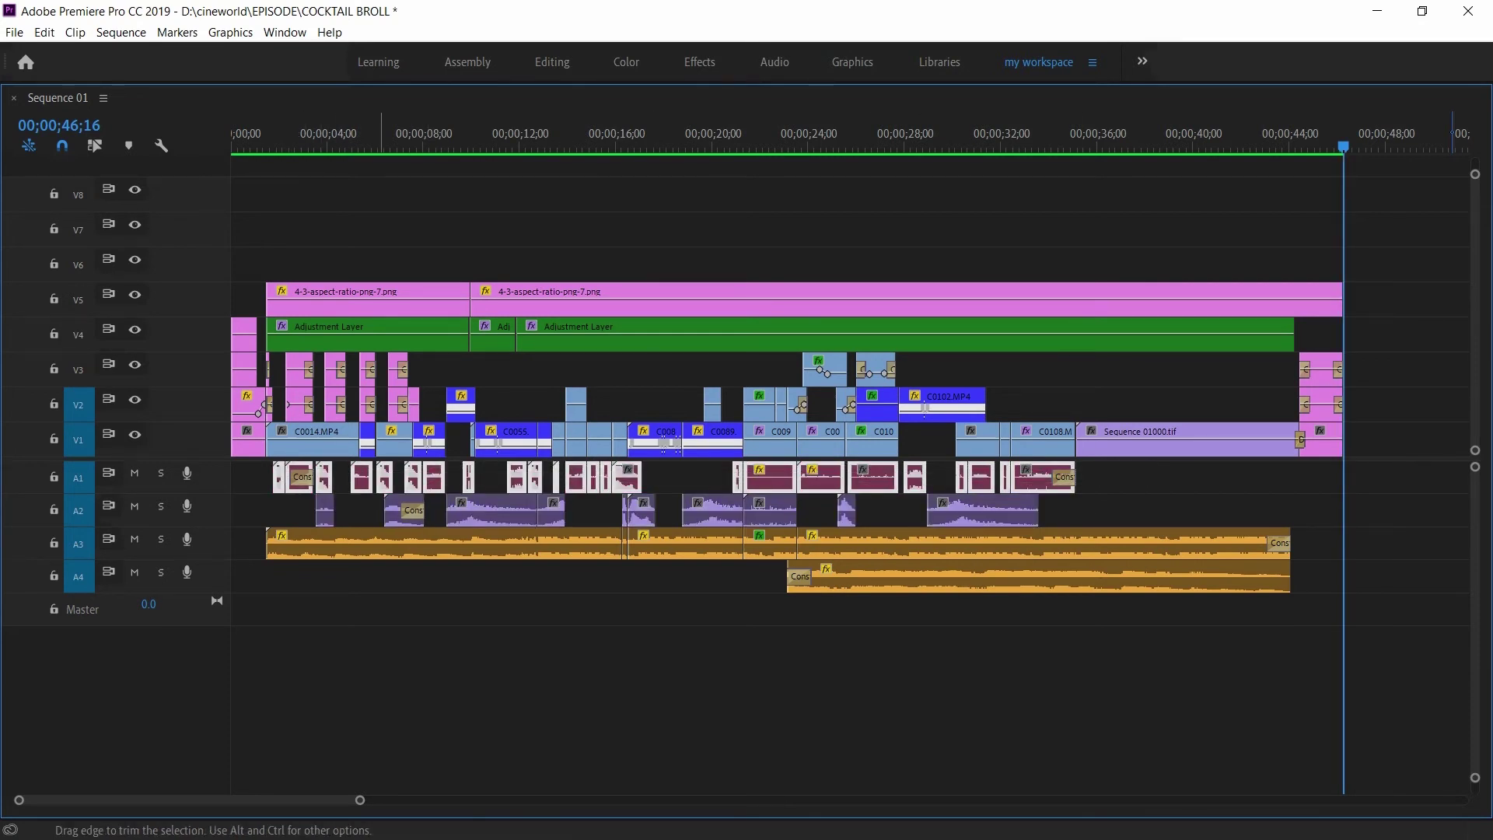
left_click_drag(1407, 449, 234, 432)
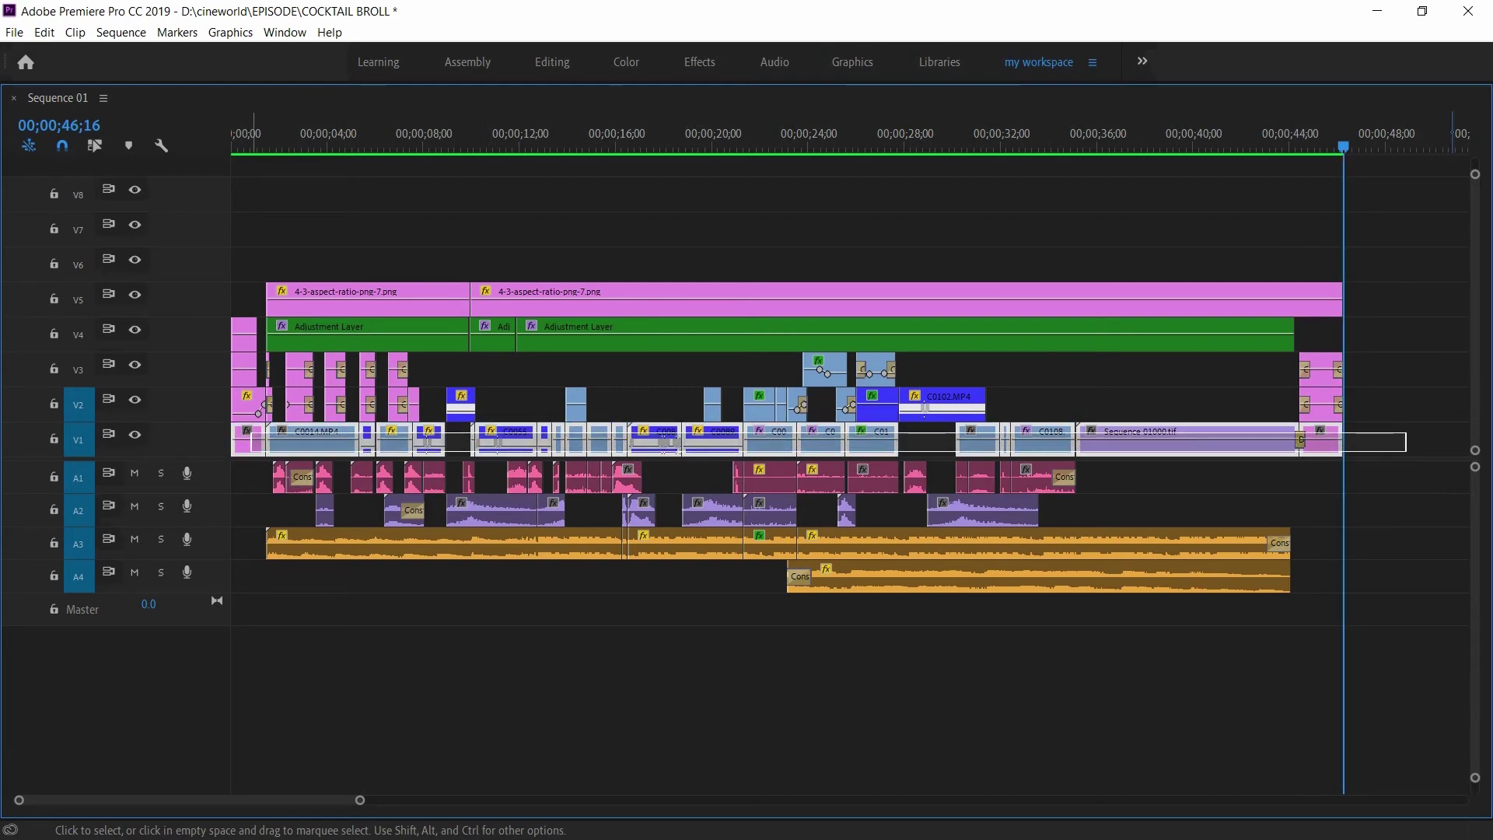
left_click_drag(233, 432, 233, 432)
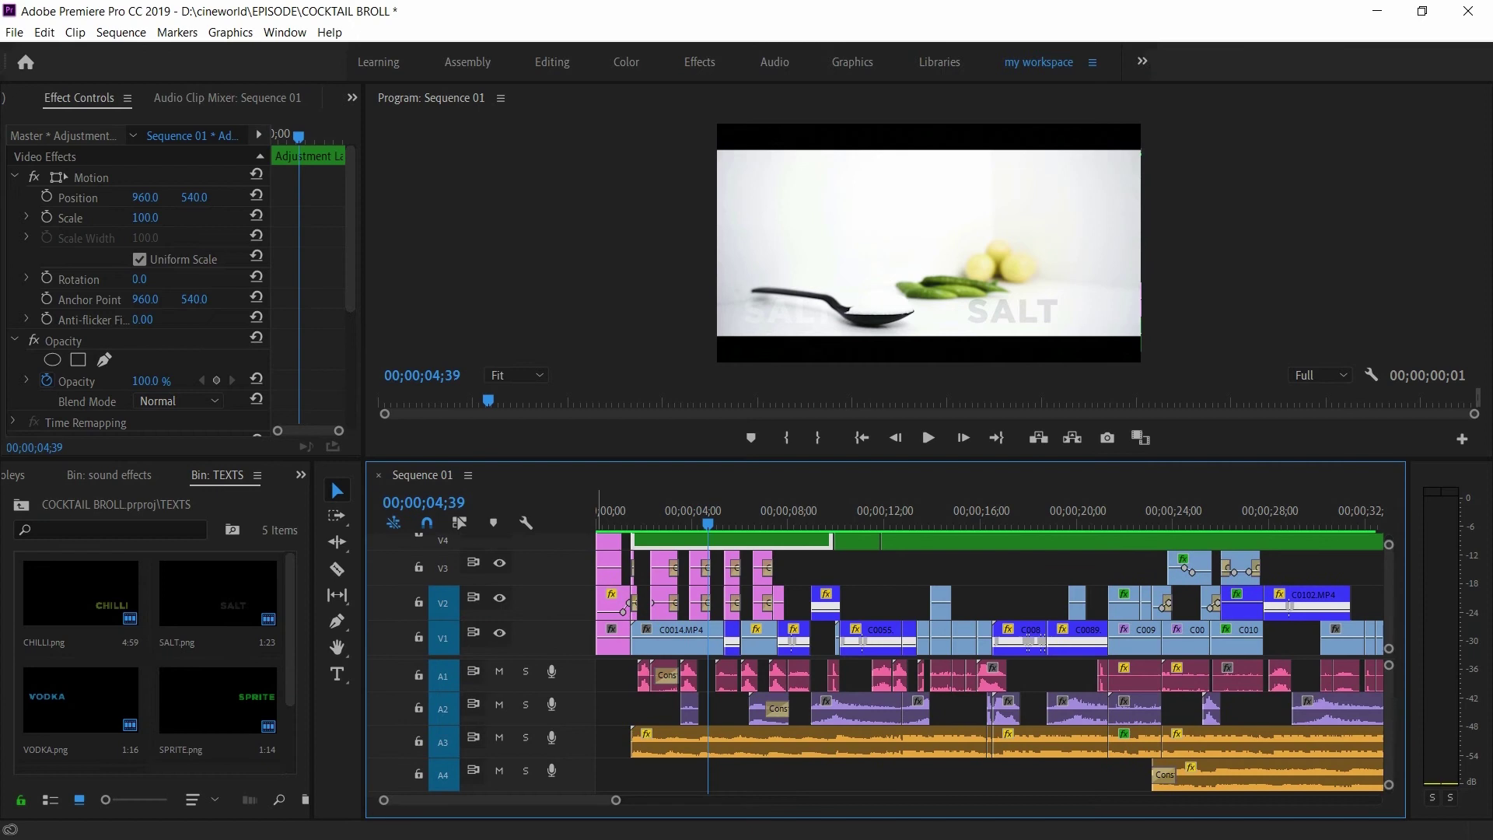
Step: Toggle the adjustment layer track V4 off and on to compare the salt frame at 00;00;04;39
left_click(500, 536)
left_click(499, 535)
left_click(499, 534)
left_click(499, 535)
Step: Enlarge the timeline to select all V2 and V3 clips, followed by the longer aspect-ratio PNG clip on V5
key("grave")
left_click_drag(1376, 371, 238, 401)
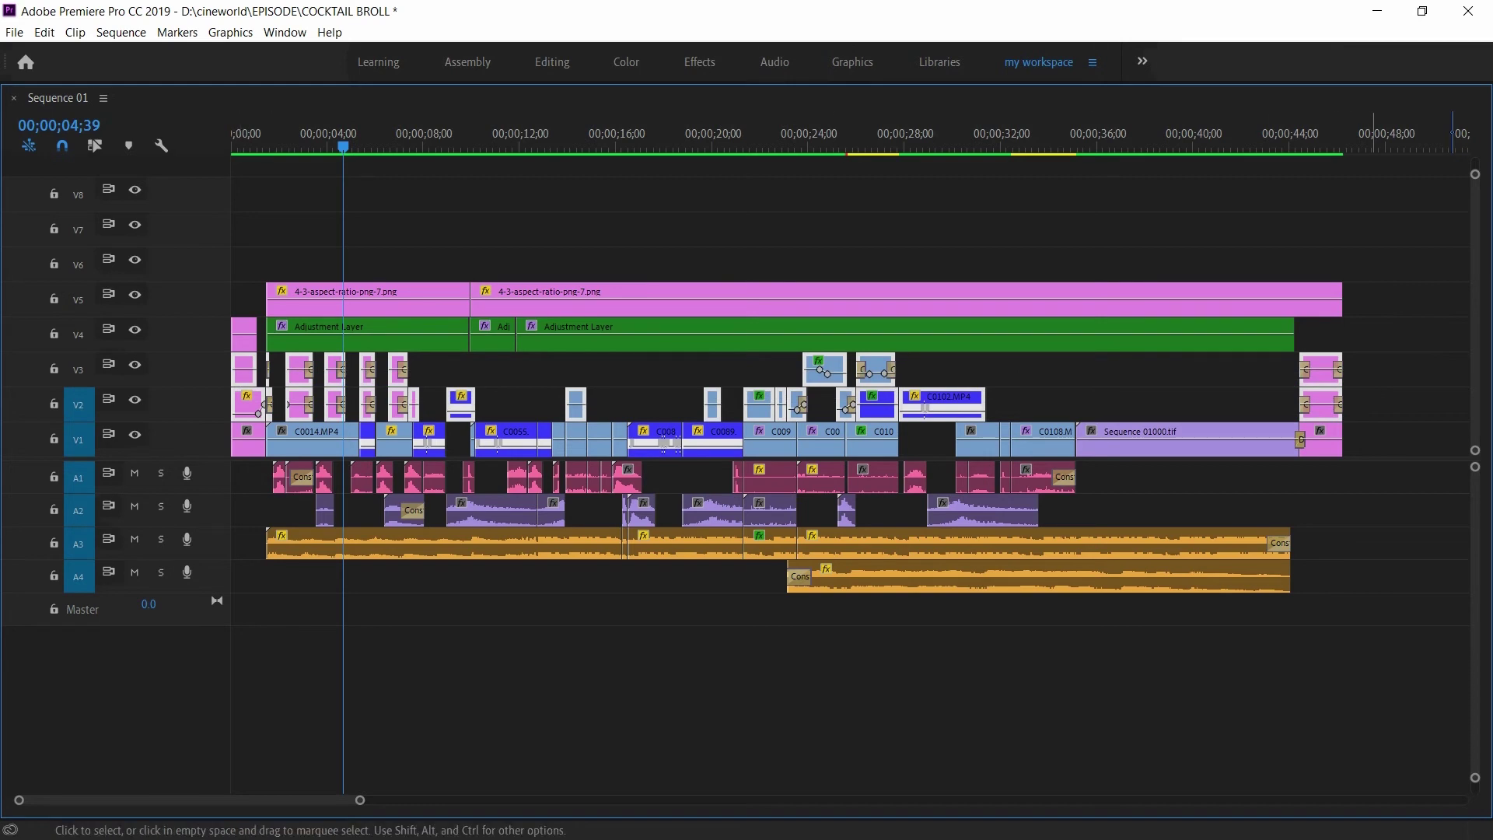
left_click(790, 299)
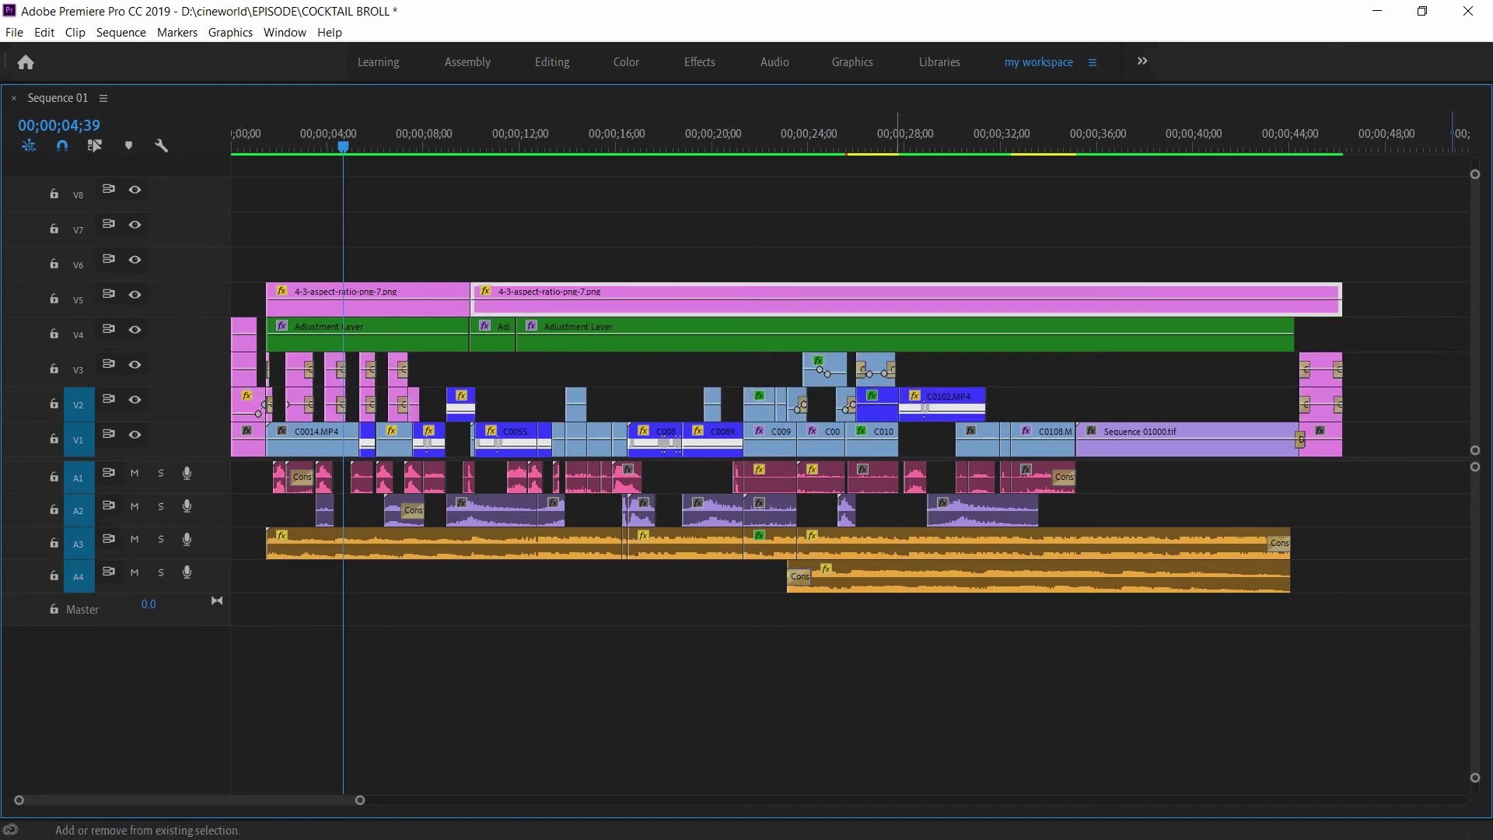
key("grave")
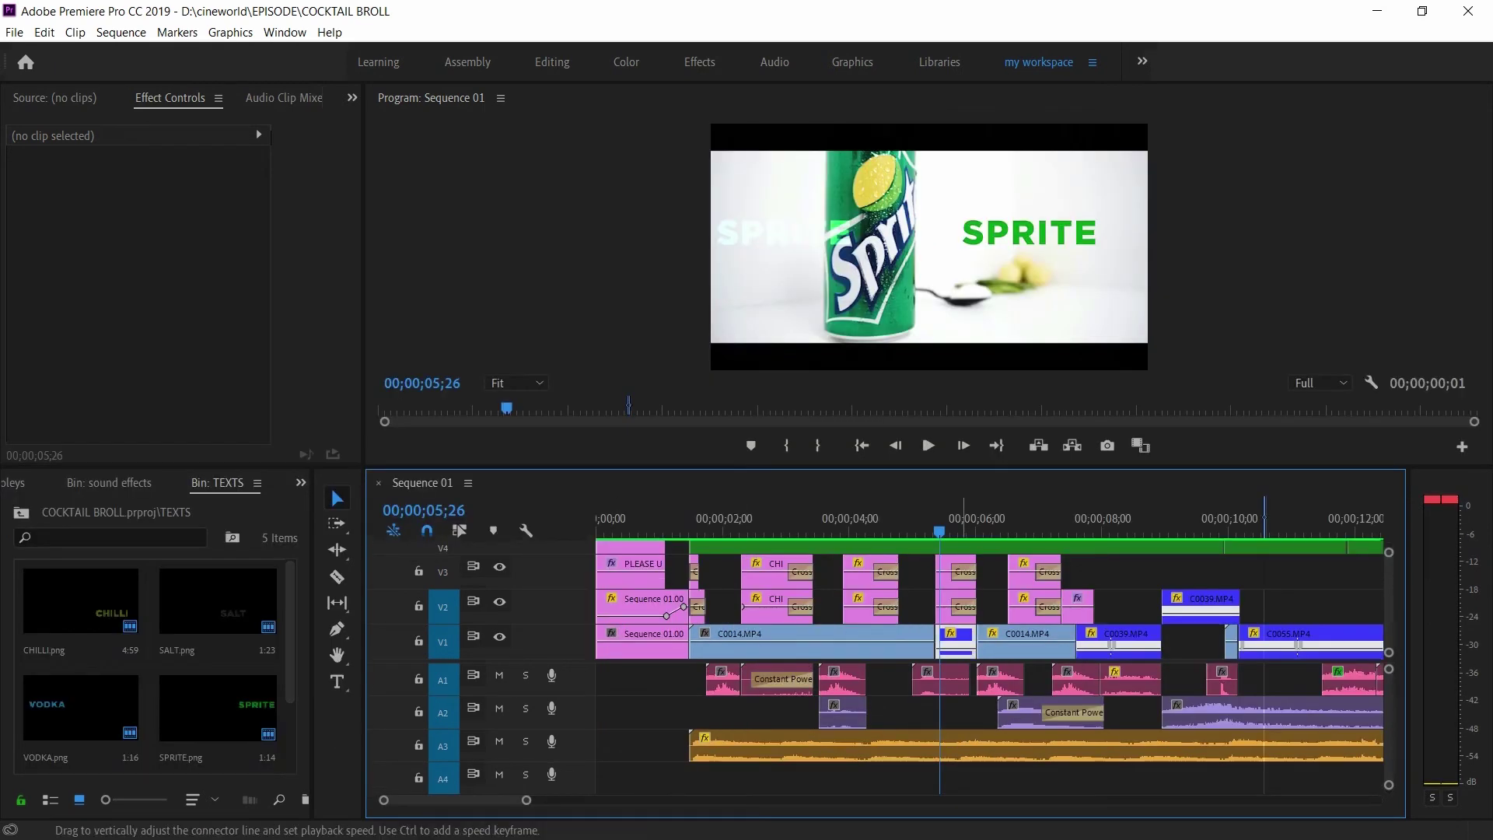
Step: Play the raw C0014.MP4 footage and compare it with the edited Sprite title section of the sequence
left_click(957, 651)
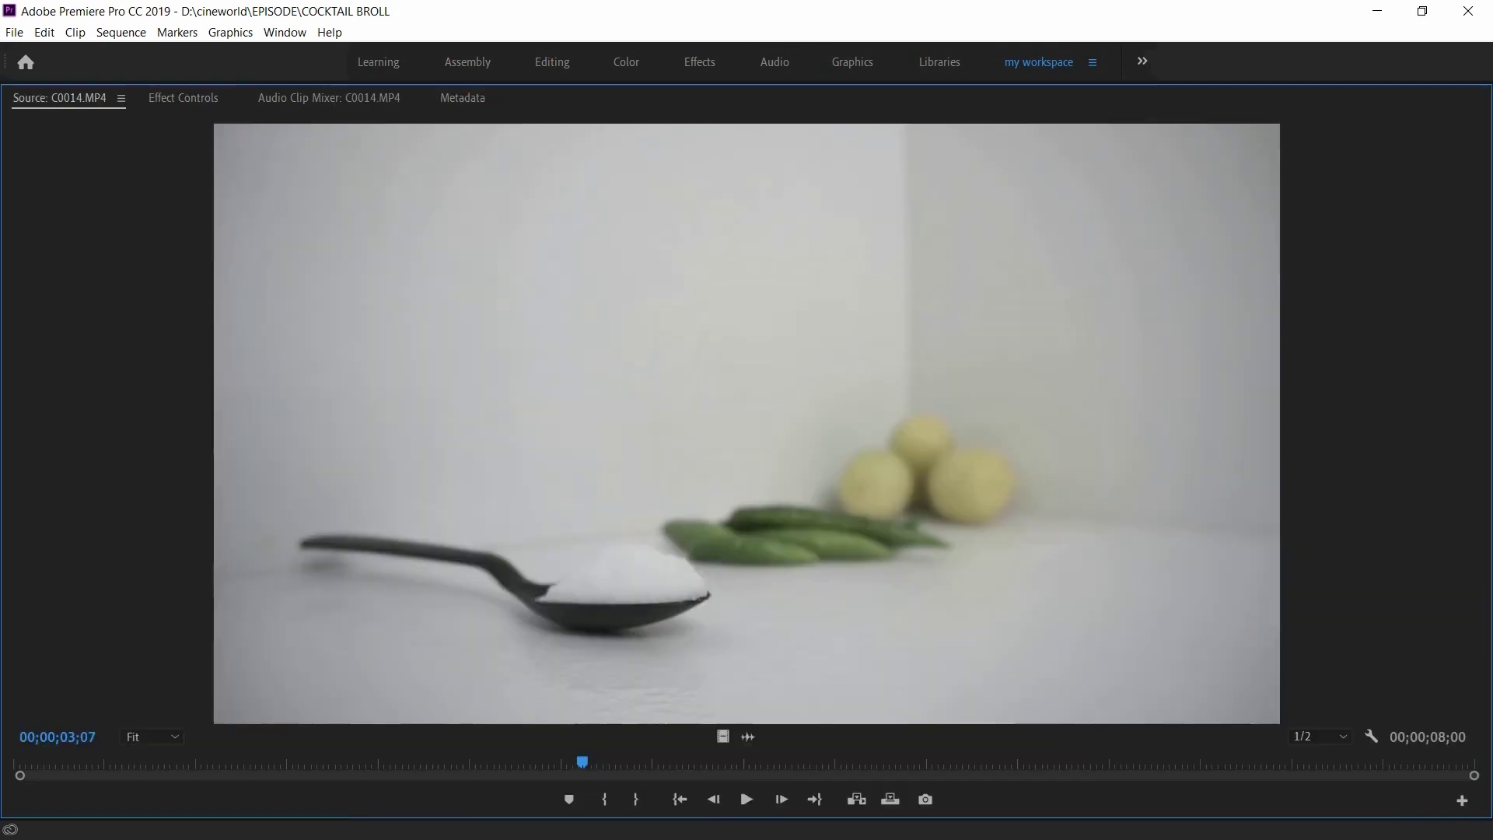
key("space")
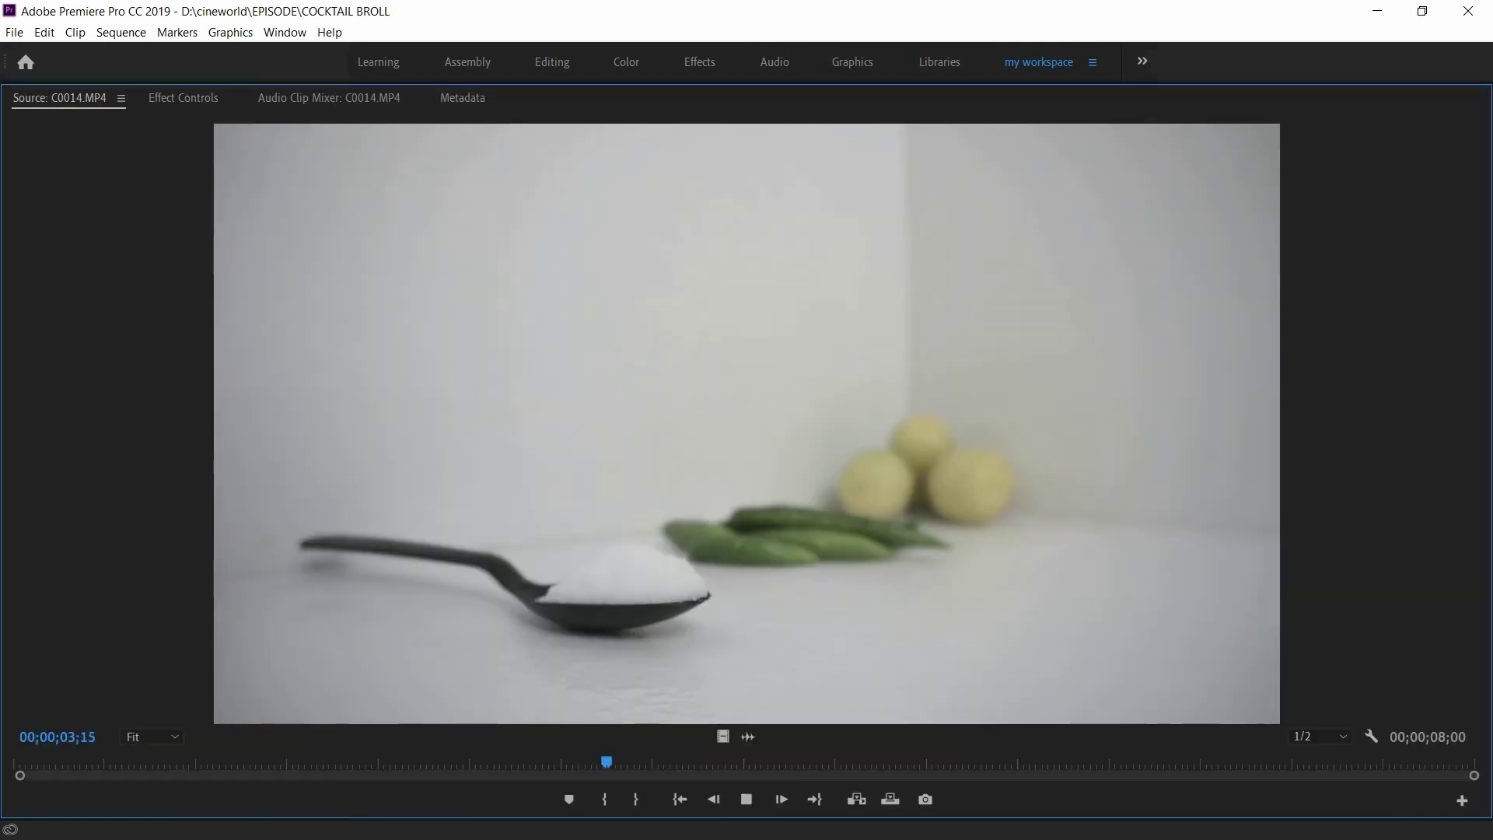
key("space")
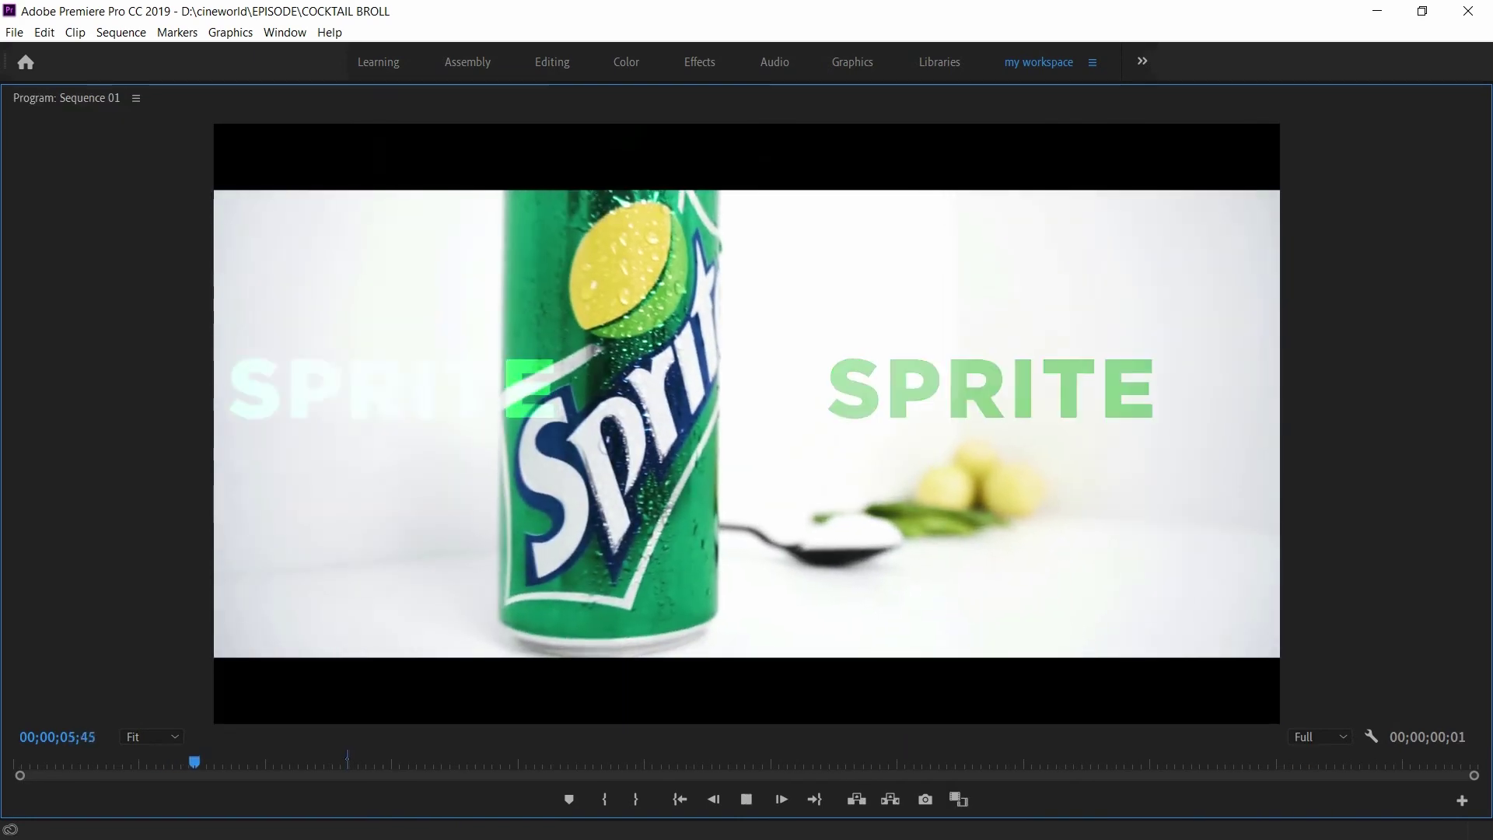
key("space")
key("grave")
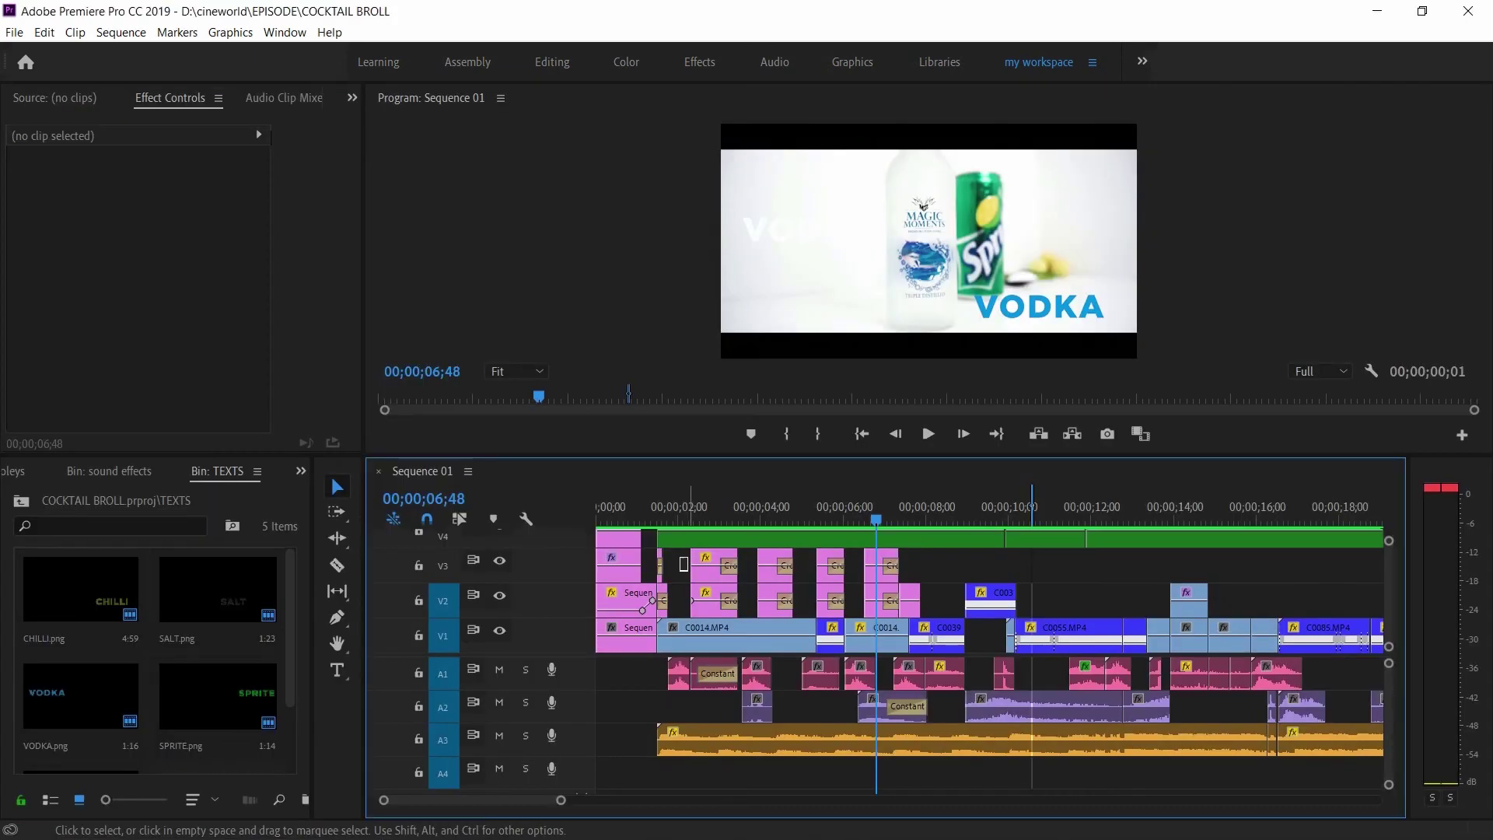
Step: Select the ingredient text clips on V2 and V3, and open a text clip's Blend Mode options
left_click_drag(687, 570, 882, 597)
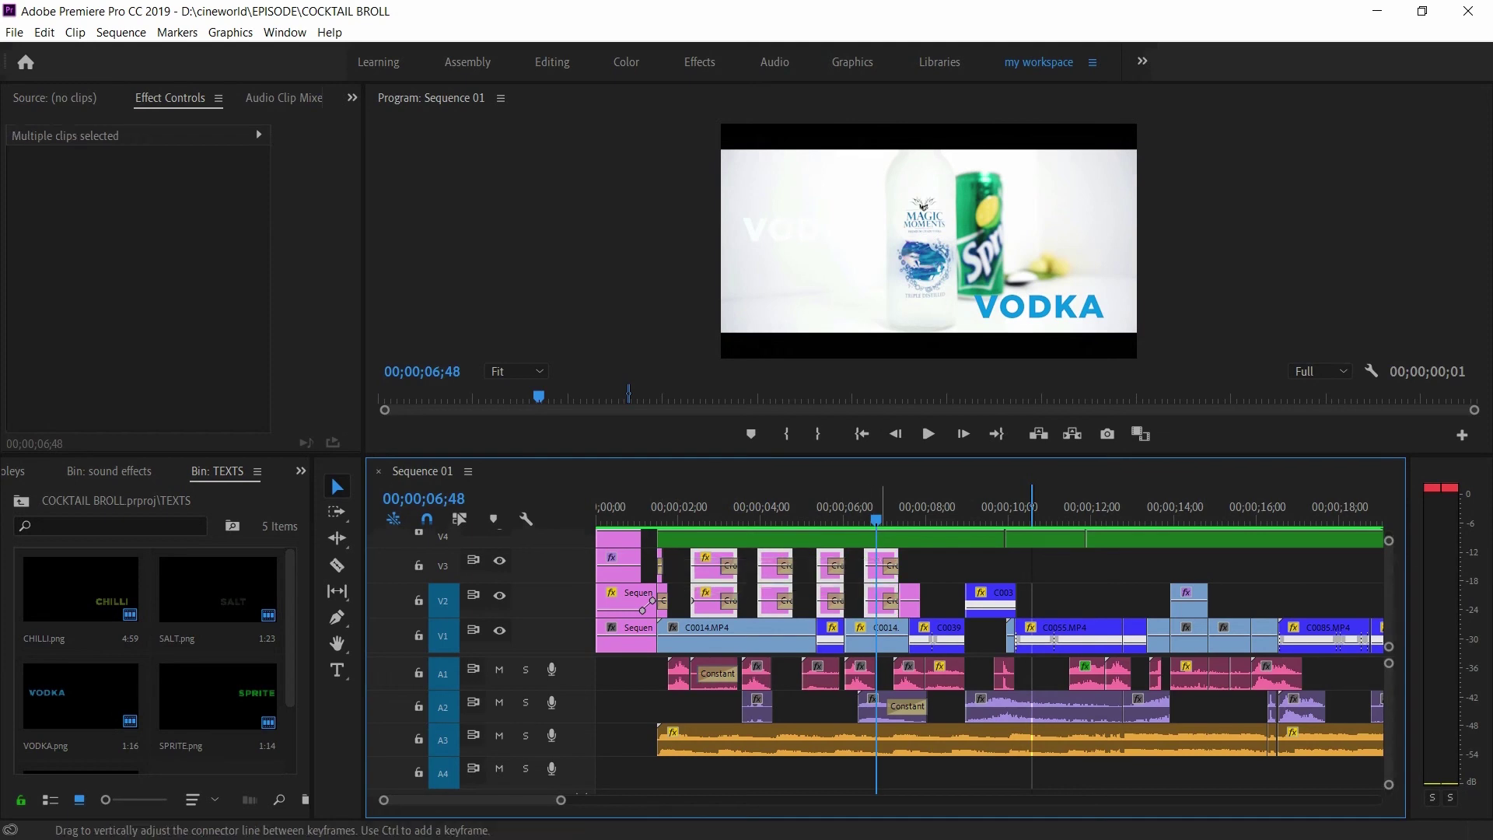
left_click(764, 516)
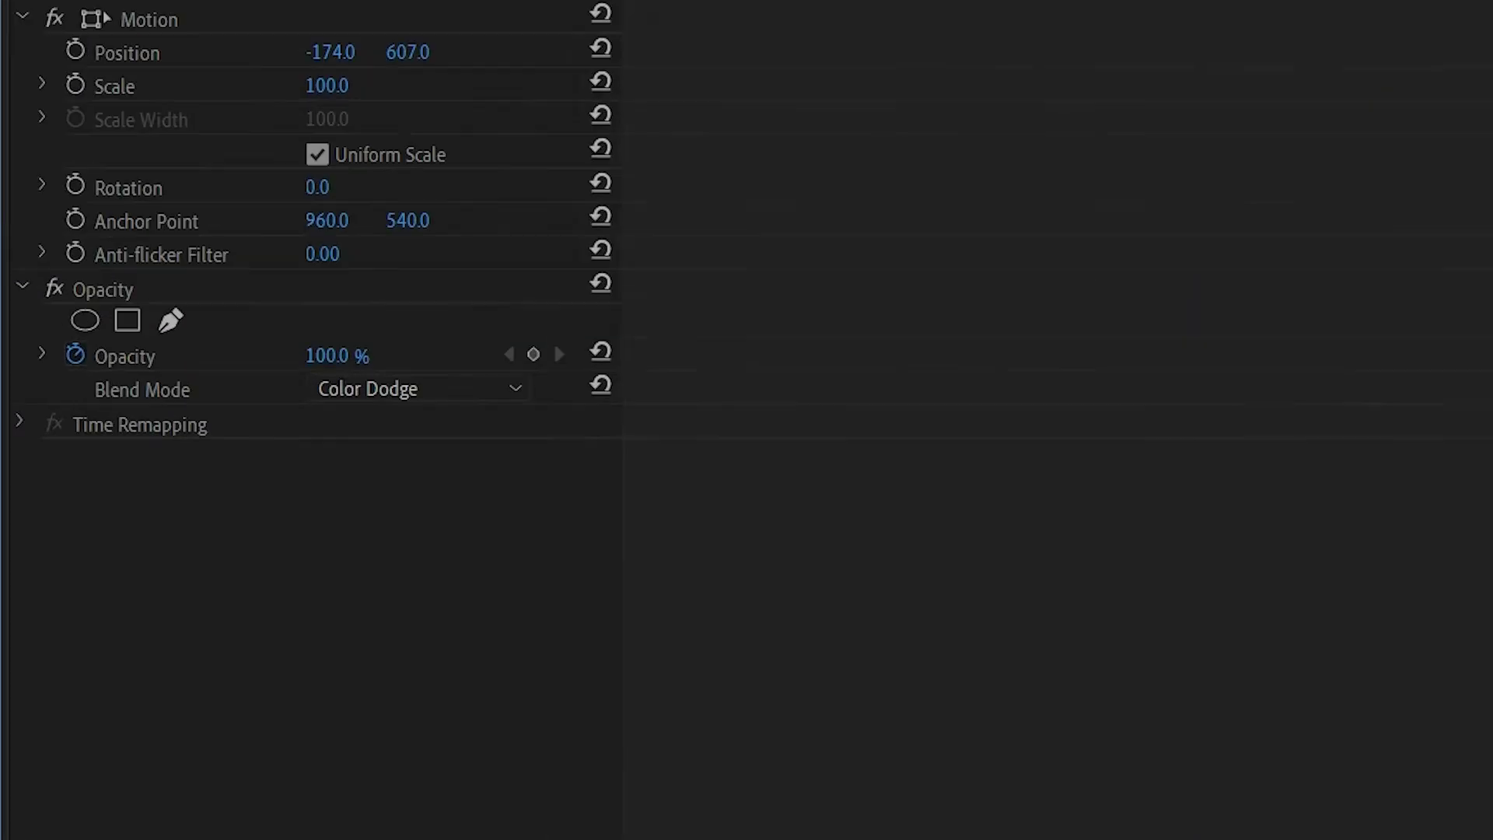
left_click(498, 386)
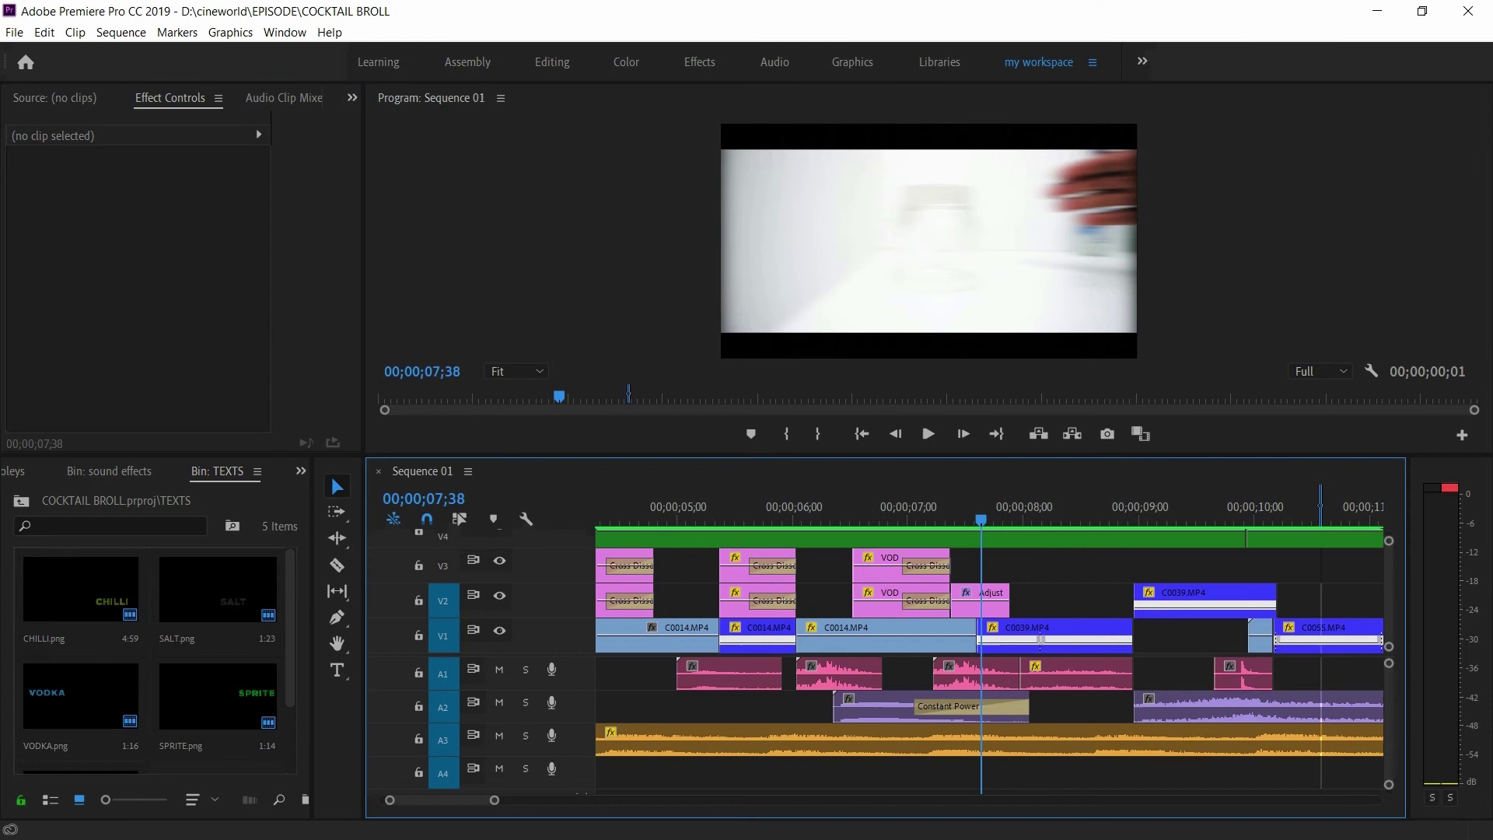
Step: Inspect the Directional Blur keyframes on the V2 adjustment clip and play through the masked C0039.MP4 transition
left_click(980, 600)
key("shift+5")
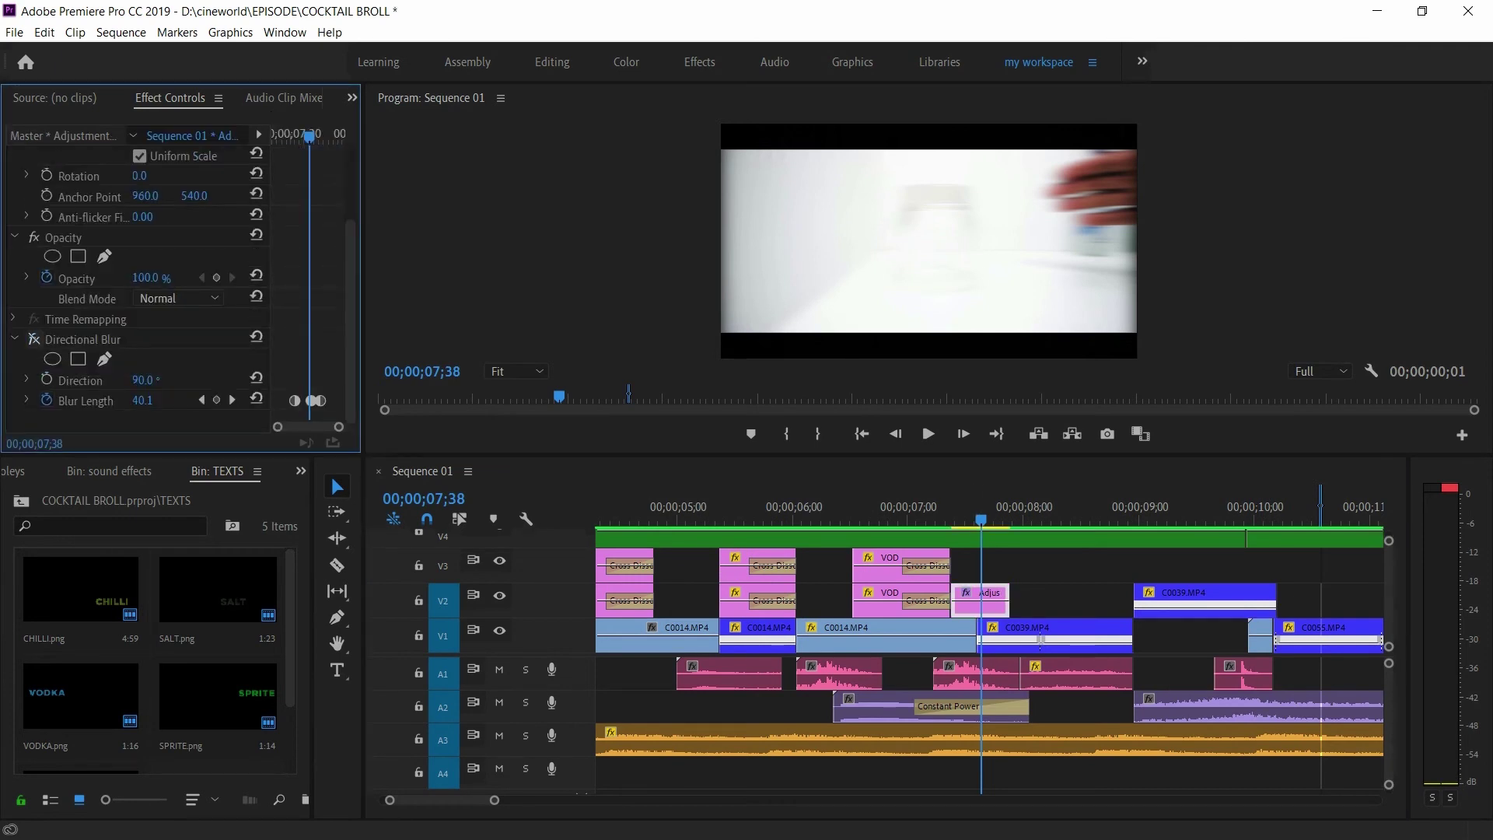
key("space")
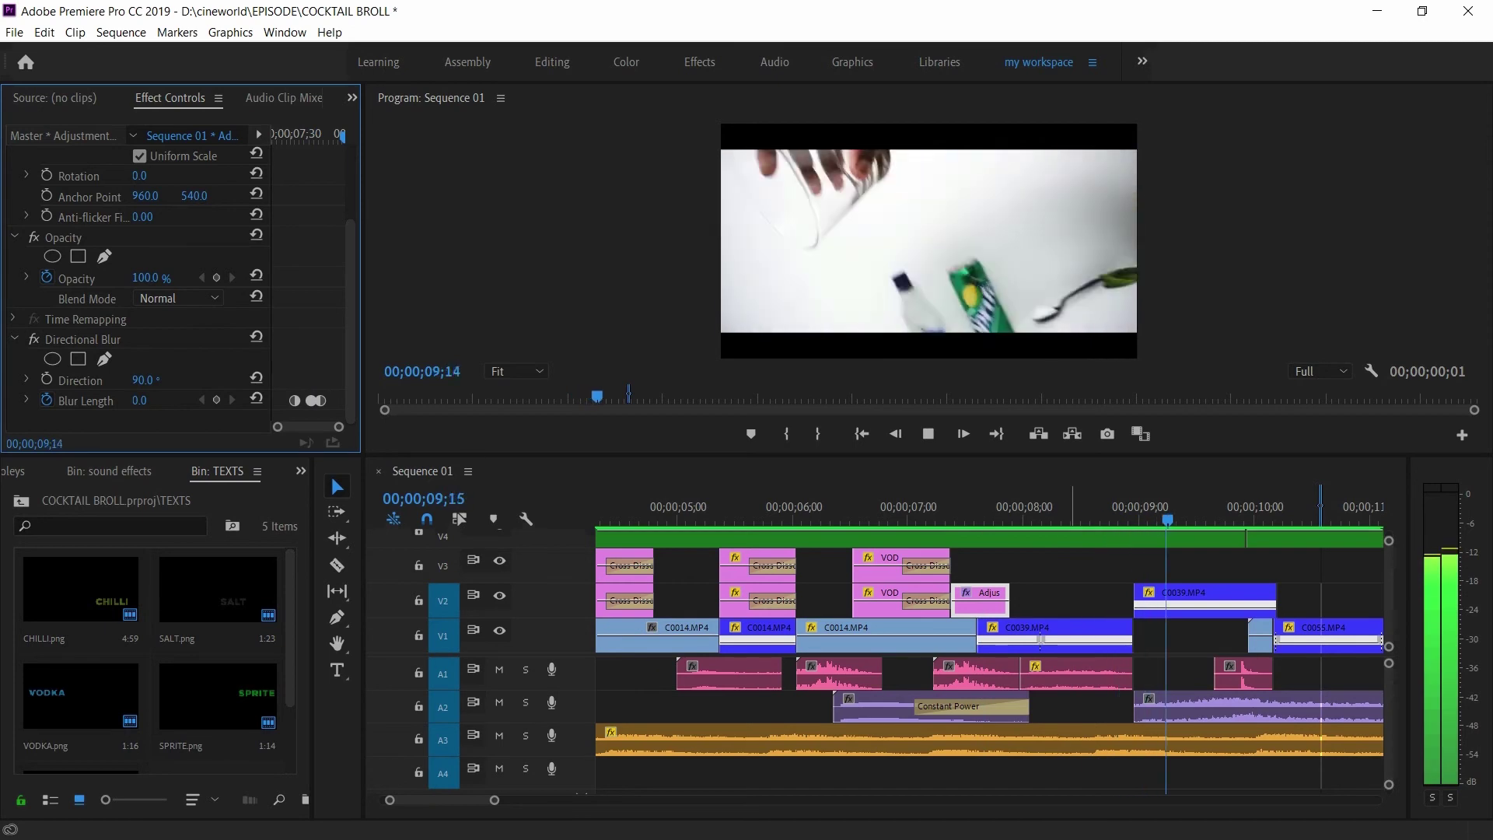
key("space")
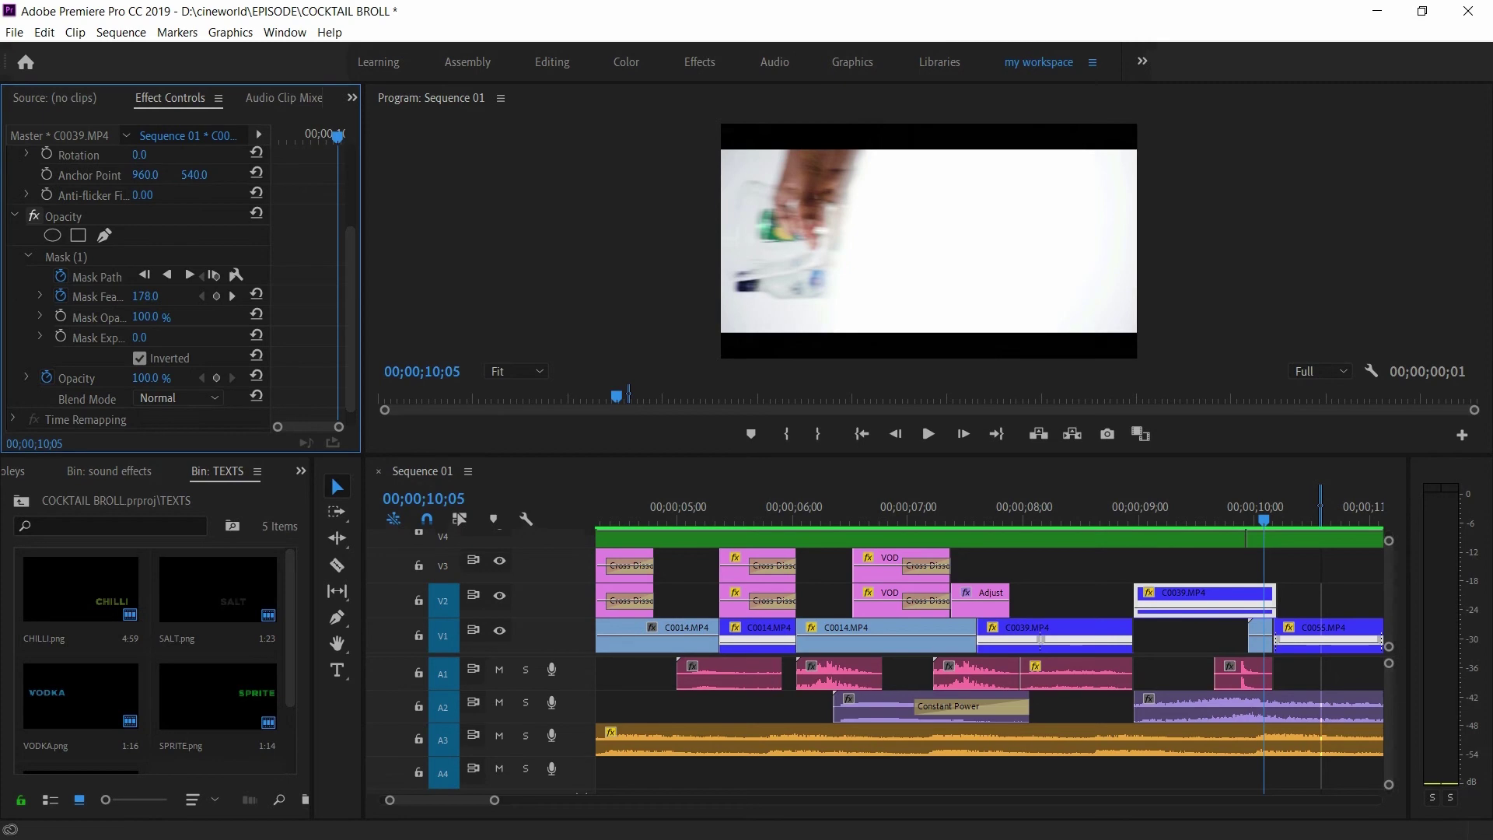
key("space")
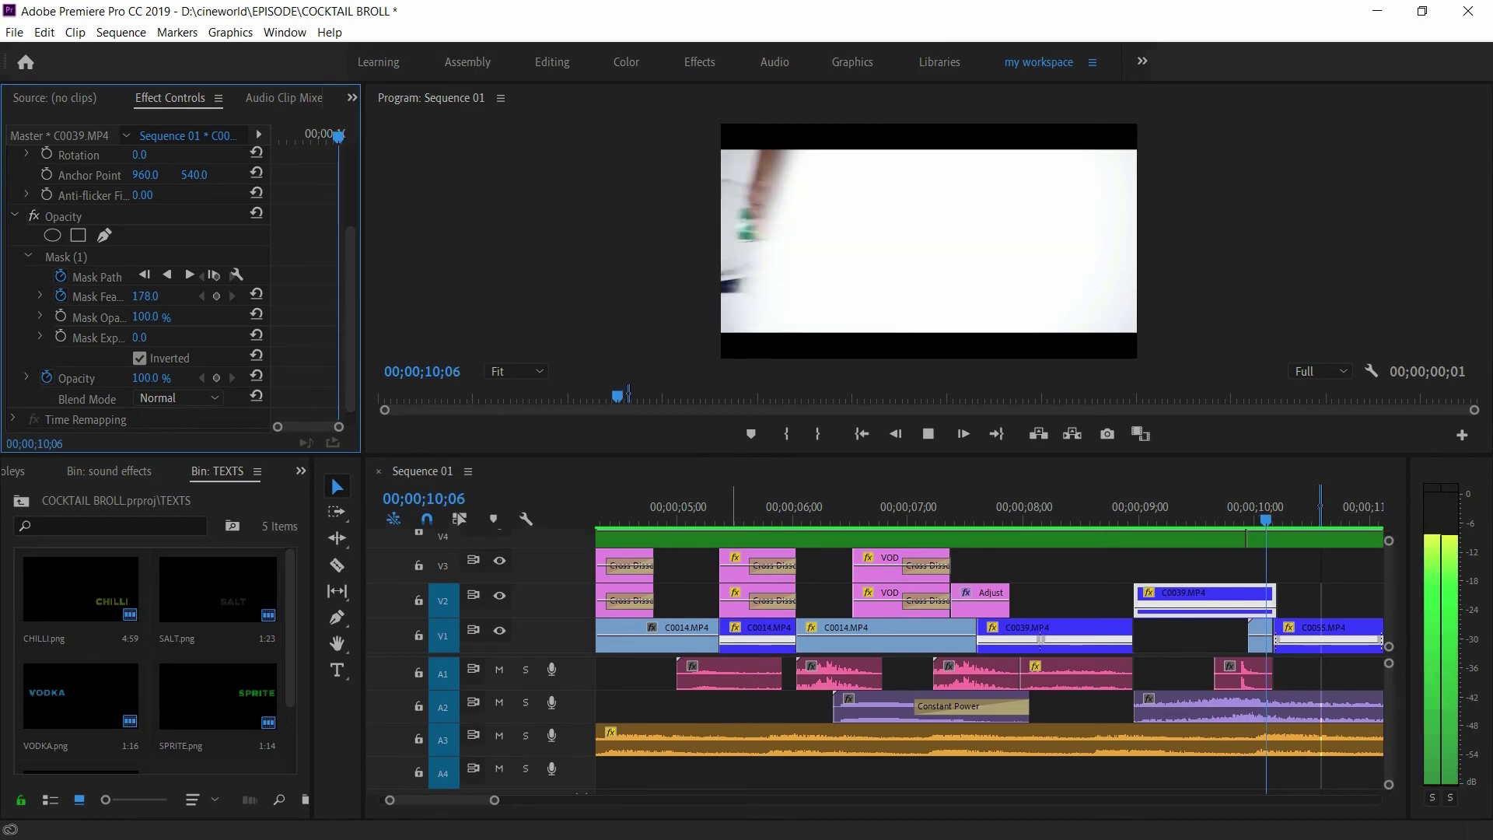
key("space")
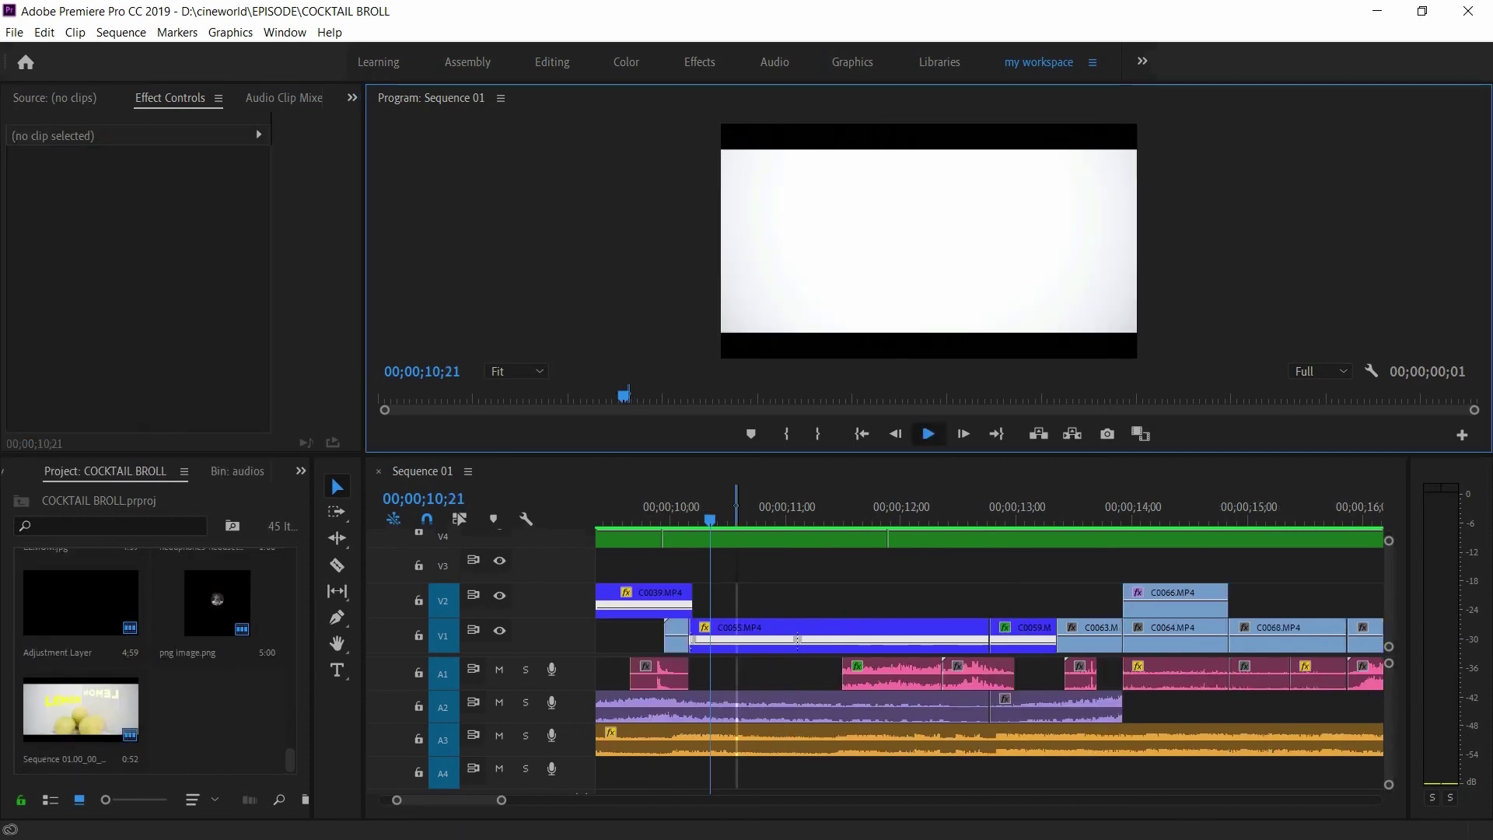
Step: Play the C0055.MP4 lemon shot on V1 to review its speed ramp
left_click(928, 433)
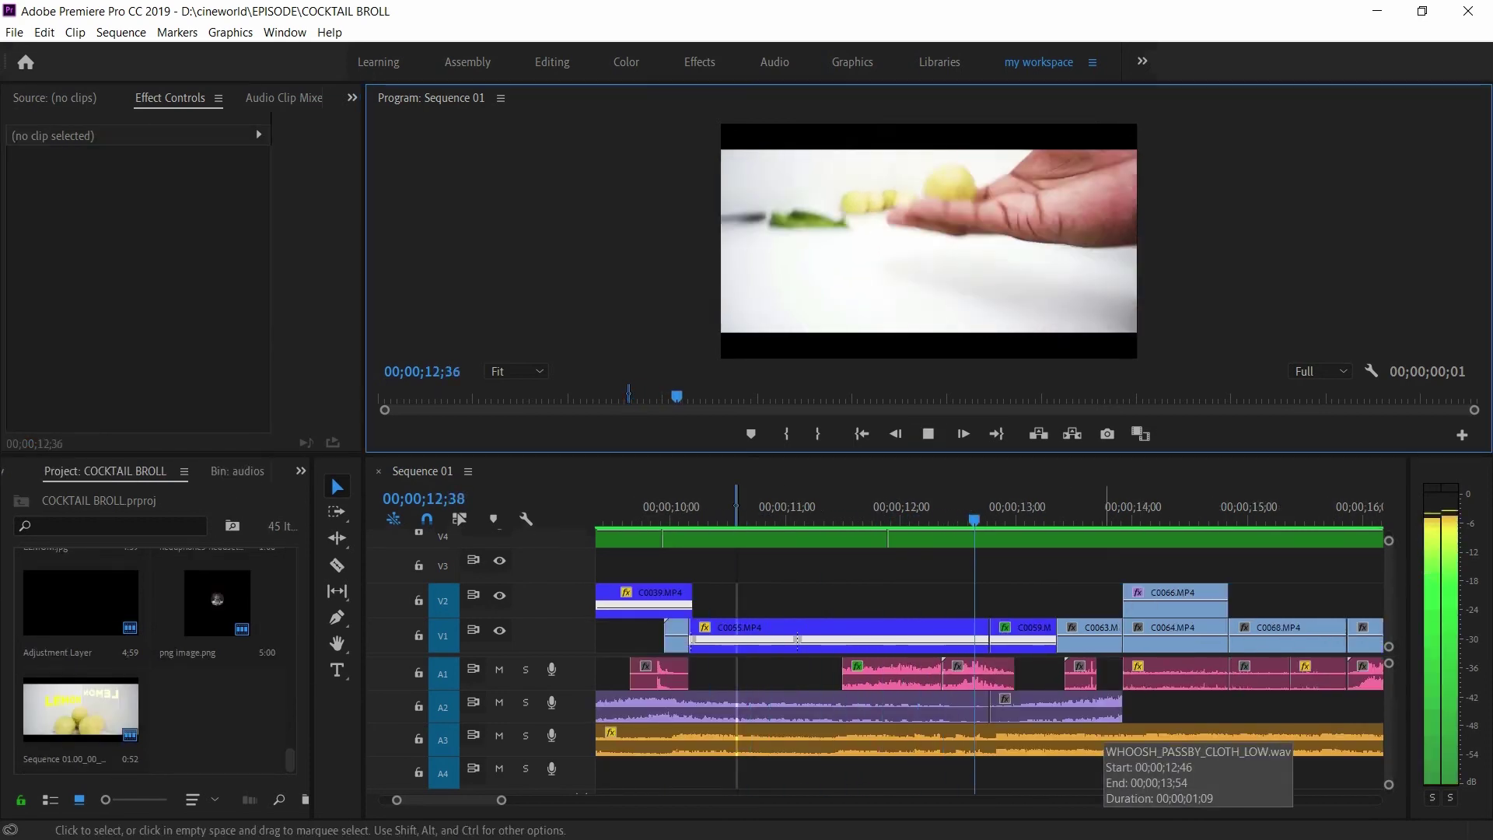
key("space")
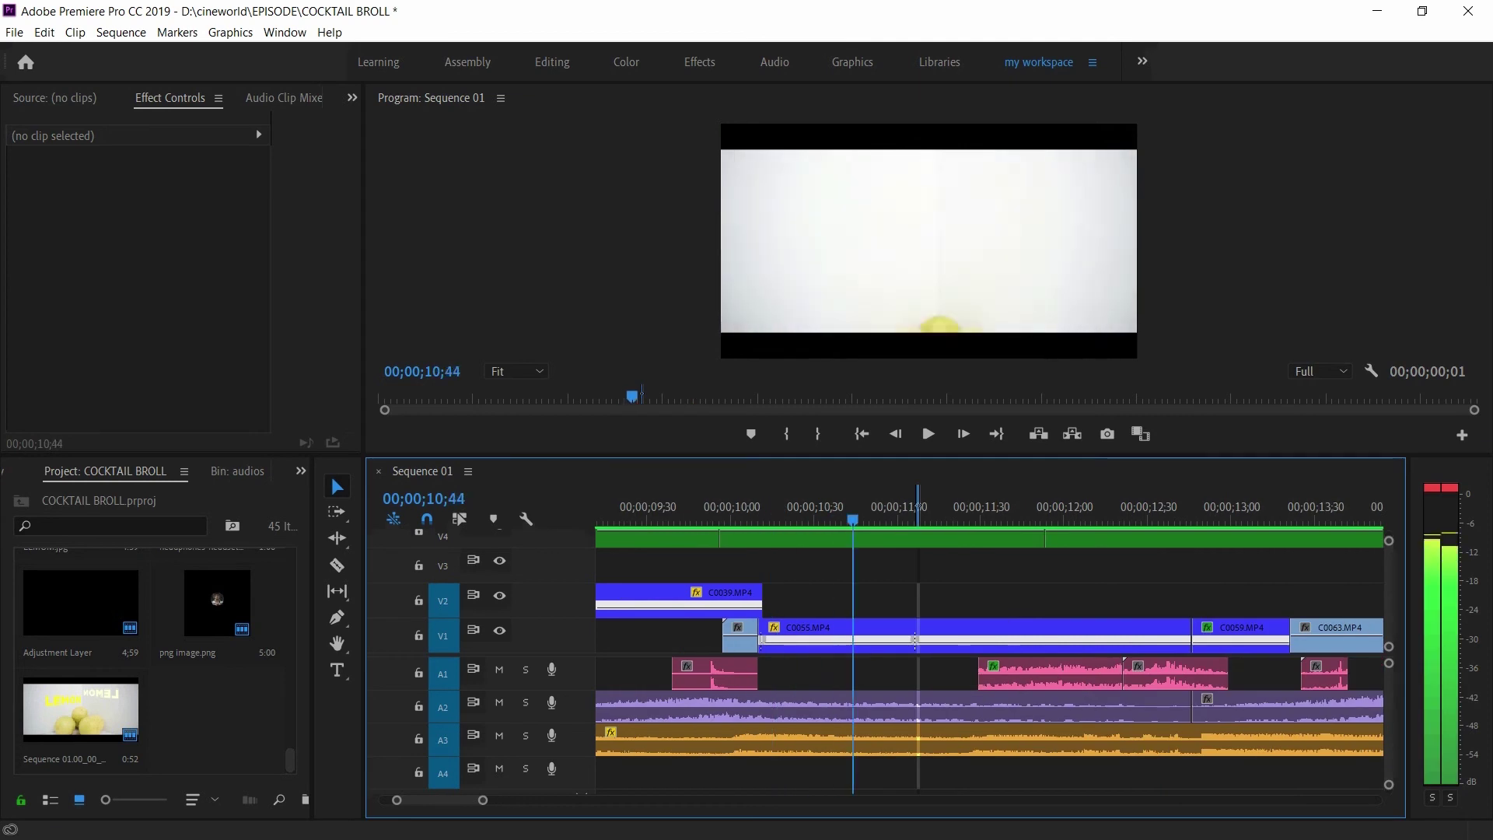
key("space")
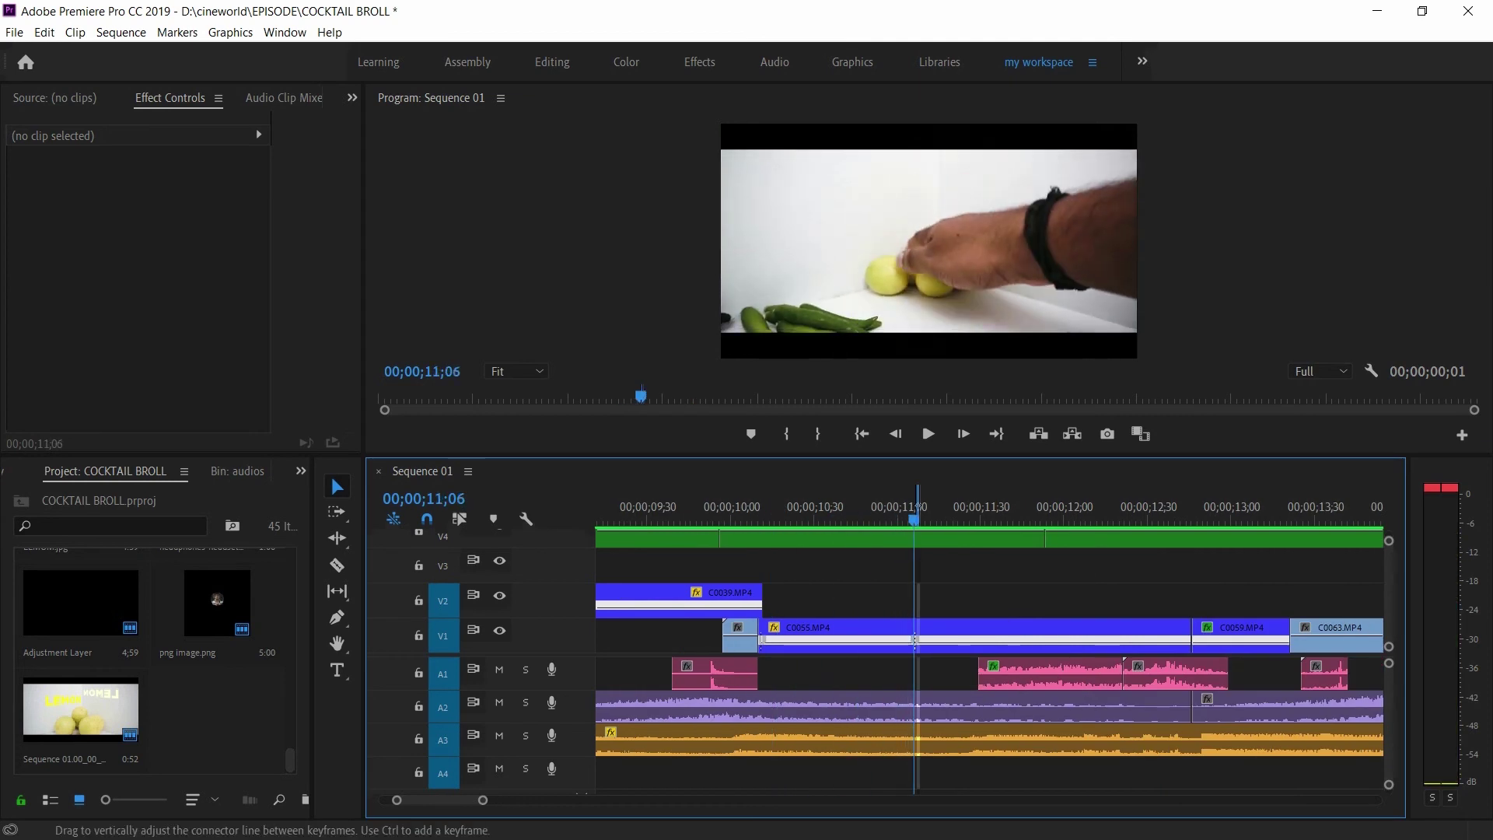
key("space")
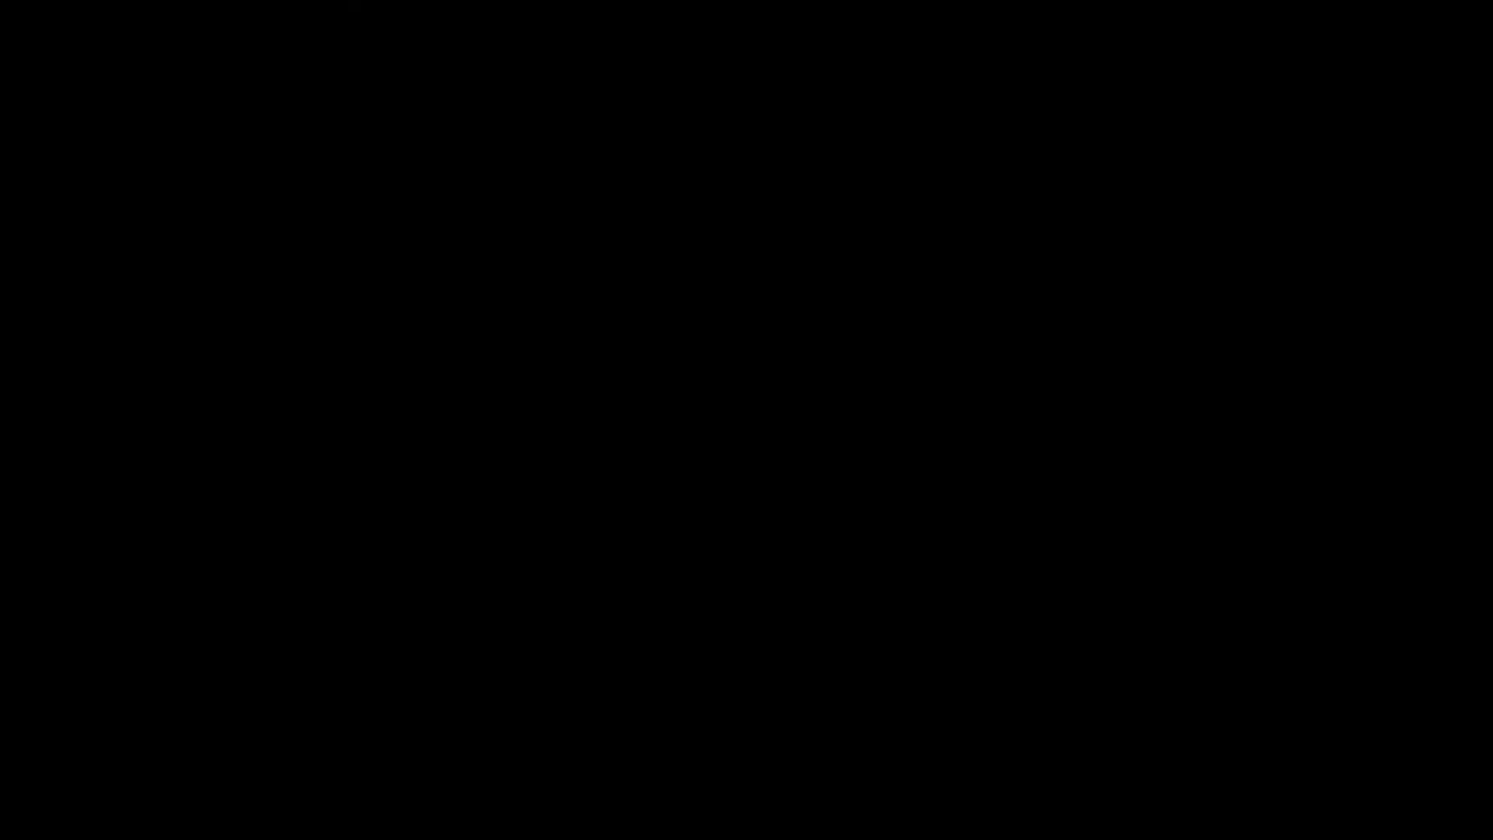
Step: Step through the end of C0066.MP4 frame by frame and play the cut into C0068.MP4 to review the scale transition
mouse_move(747, 631)
left_mouse_down()
mouse_move(778, 610)
mouse_move(773, 634)
left_mouse_up()
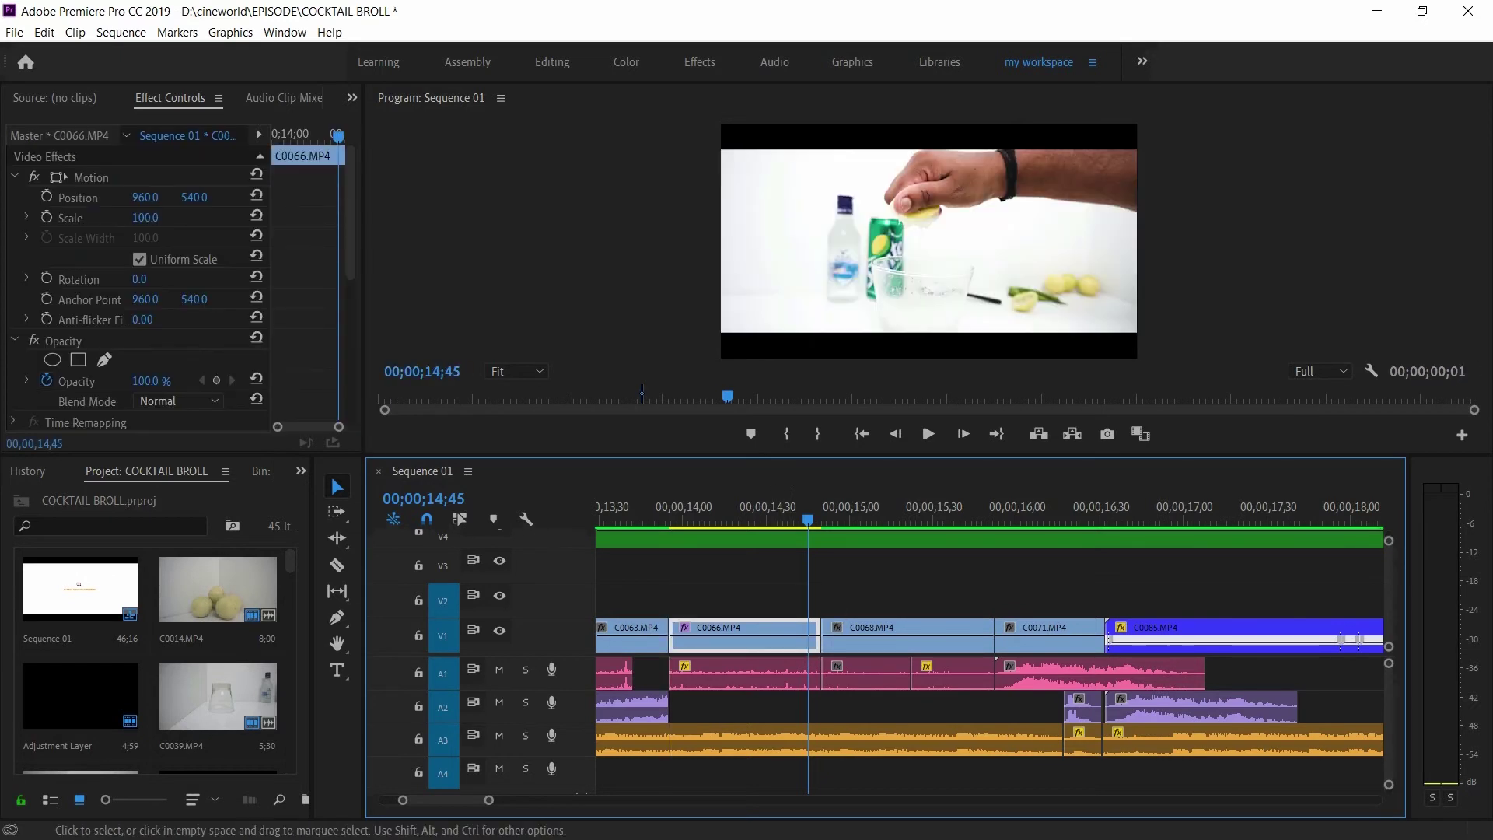
key("Right")
key("Right")
key("Right")
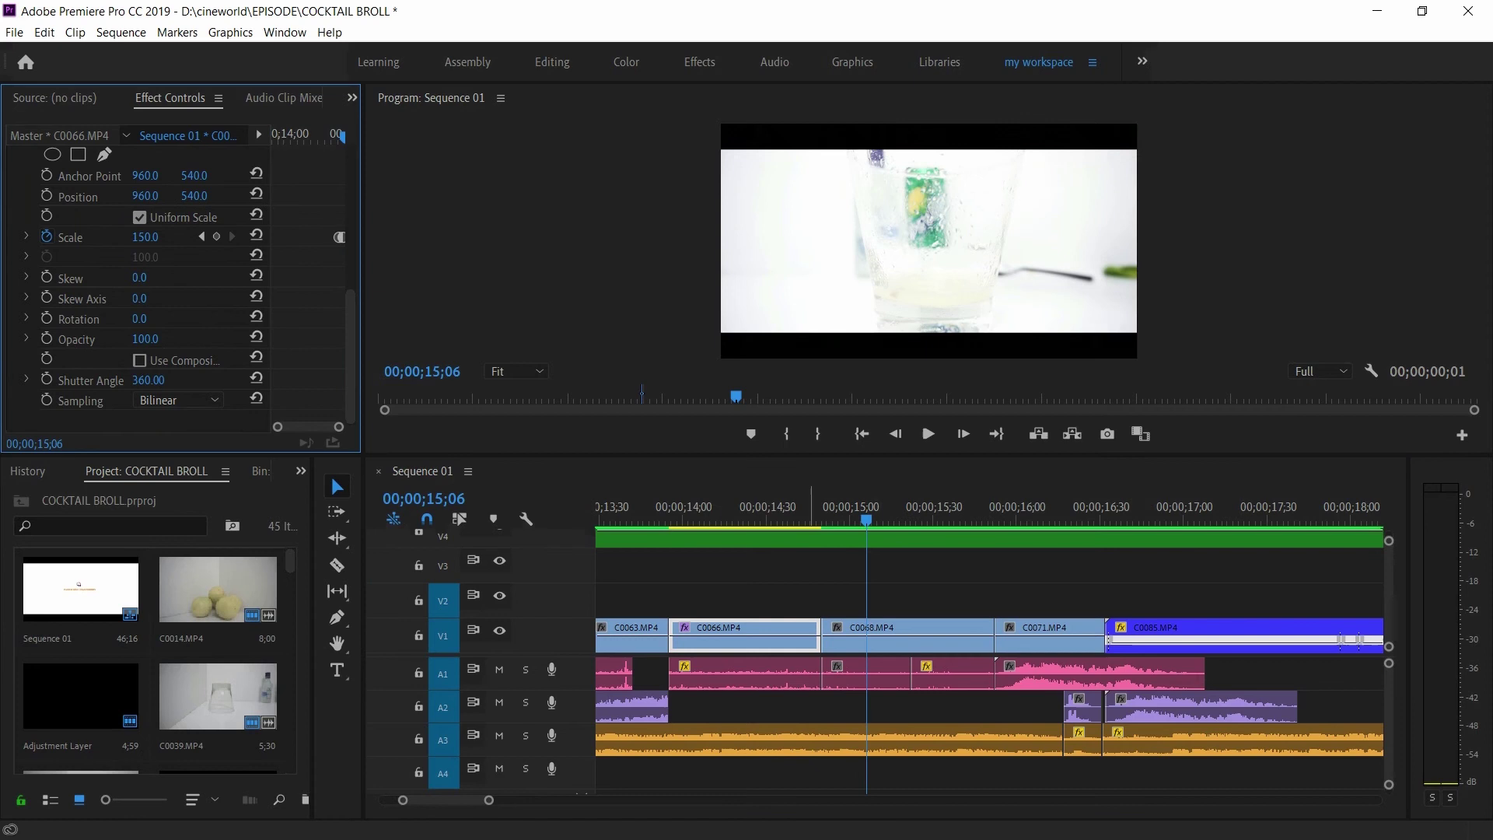
key("space")
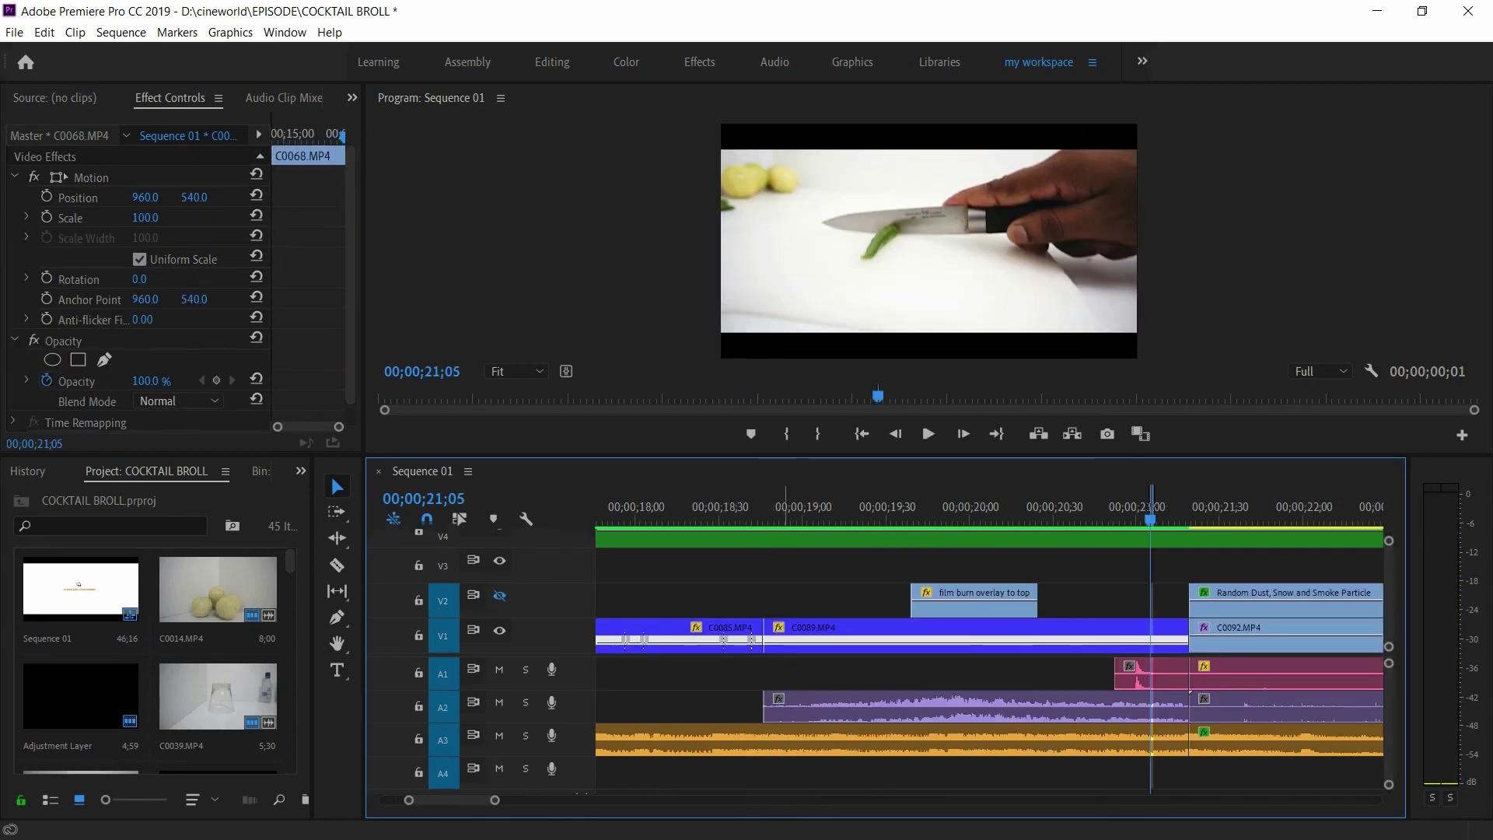
Step: Play the C0089.MP4 knife shot from several points with track V2 hidden to review it without the film burn overlay
left_click(783, 509)
key("space")
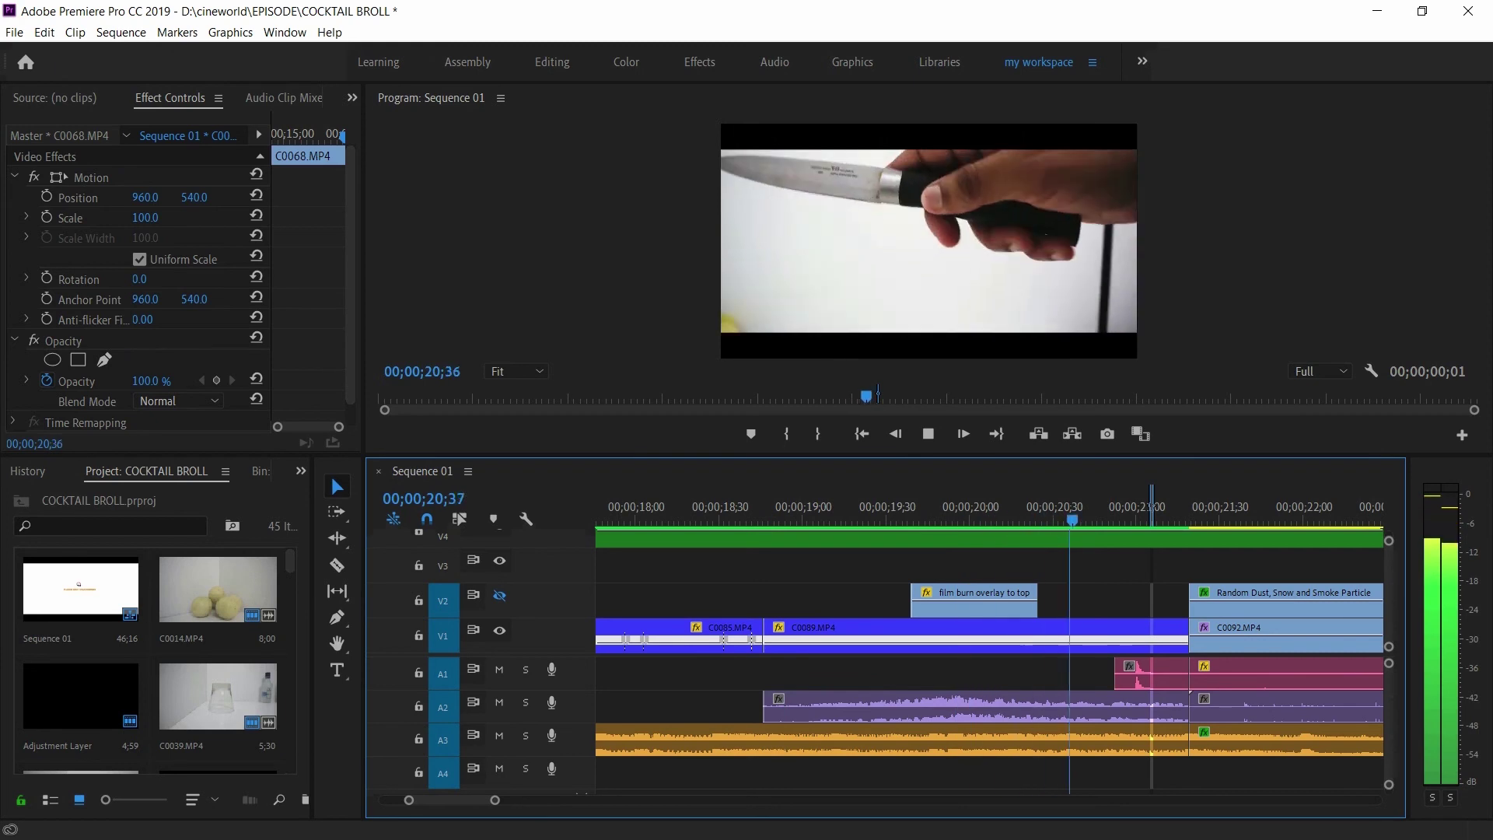
key("space")
left_click(909, 510)
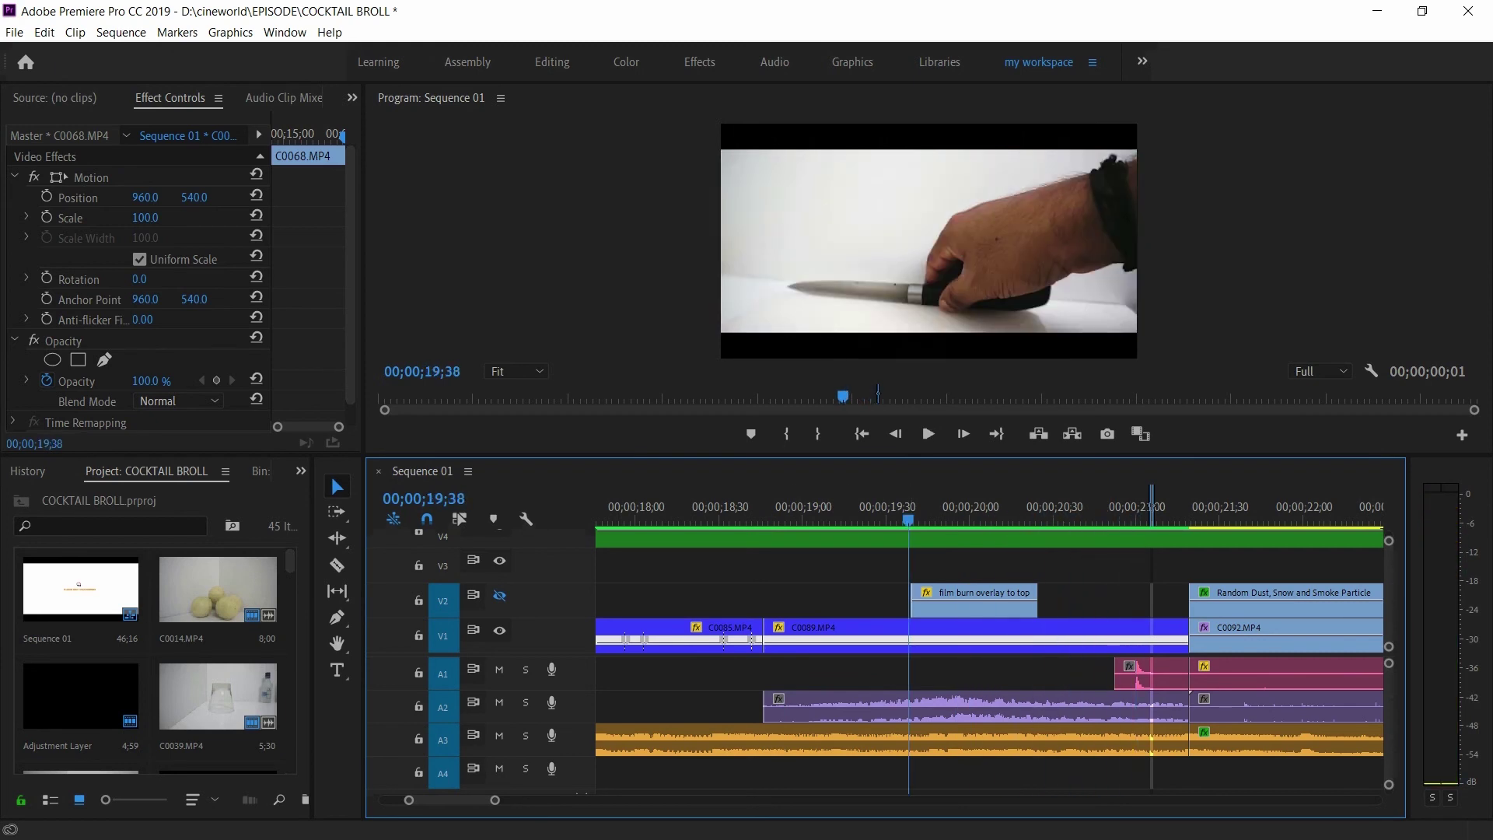
key("space")
key("space")
key("space")
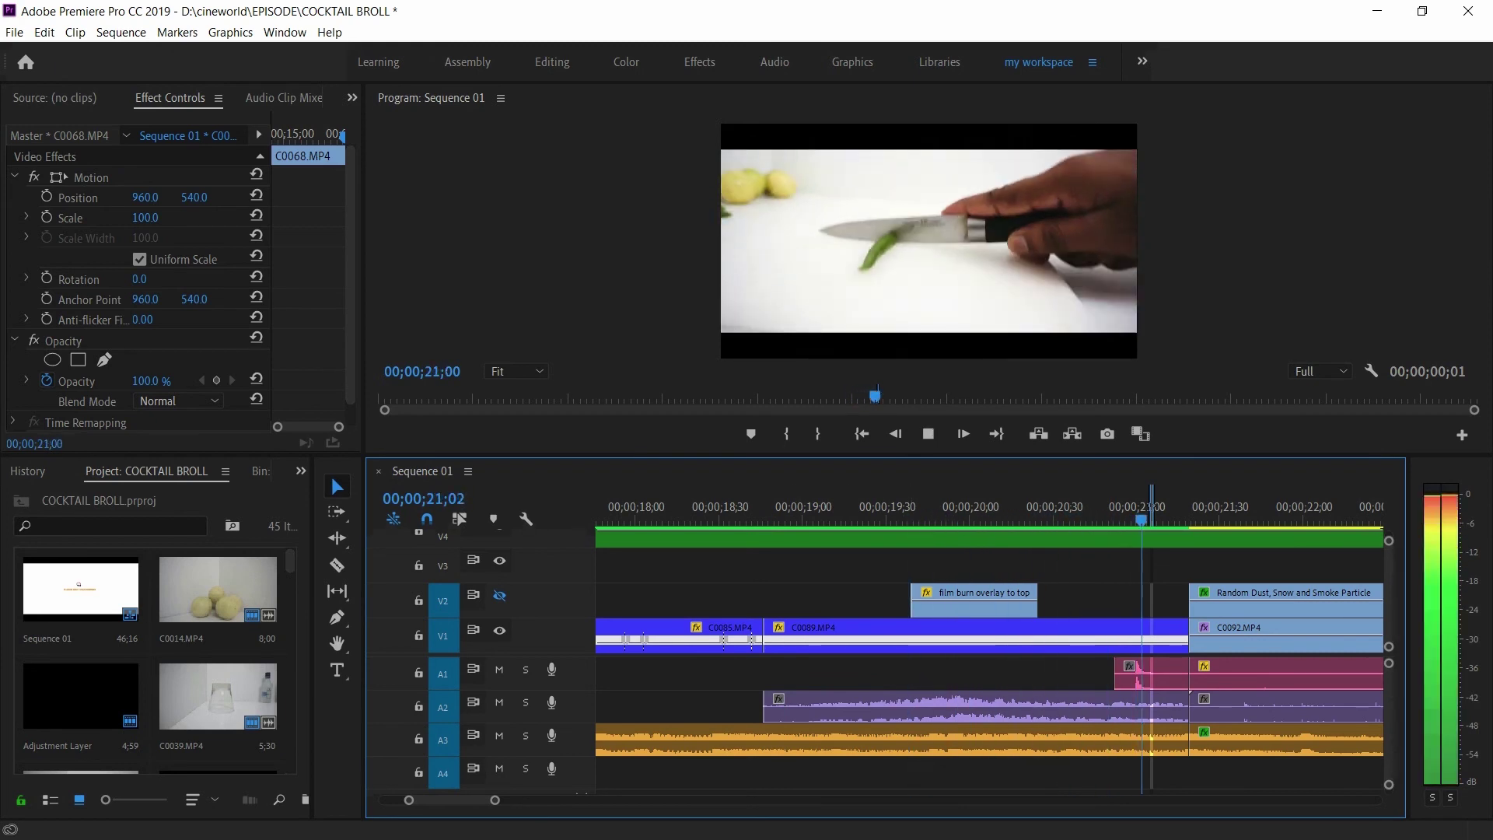
key("space")
Step: Show track V2 with the playhead at 00;00;19;52, and open the film burn overlay's Blend Mode options without changing them
left_click(947, 509)
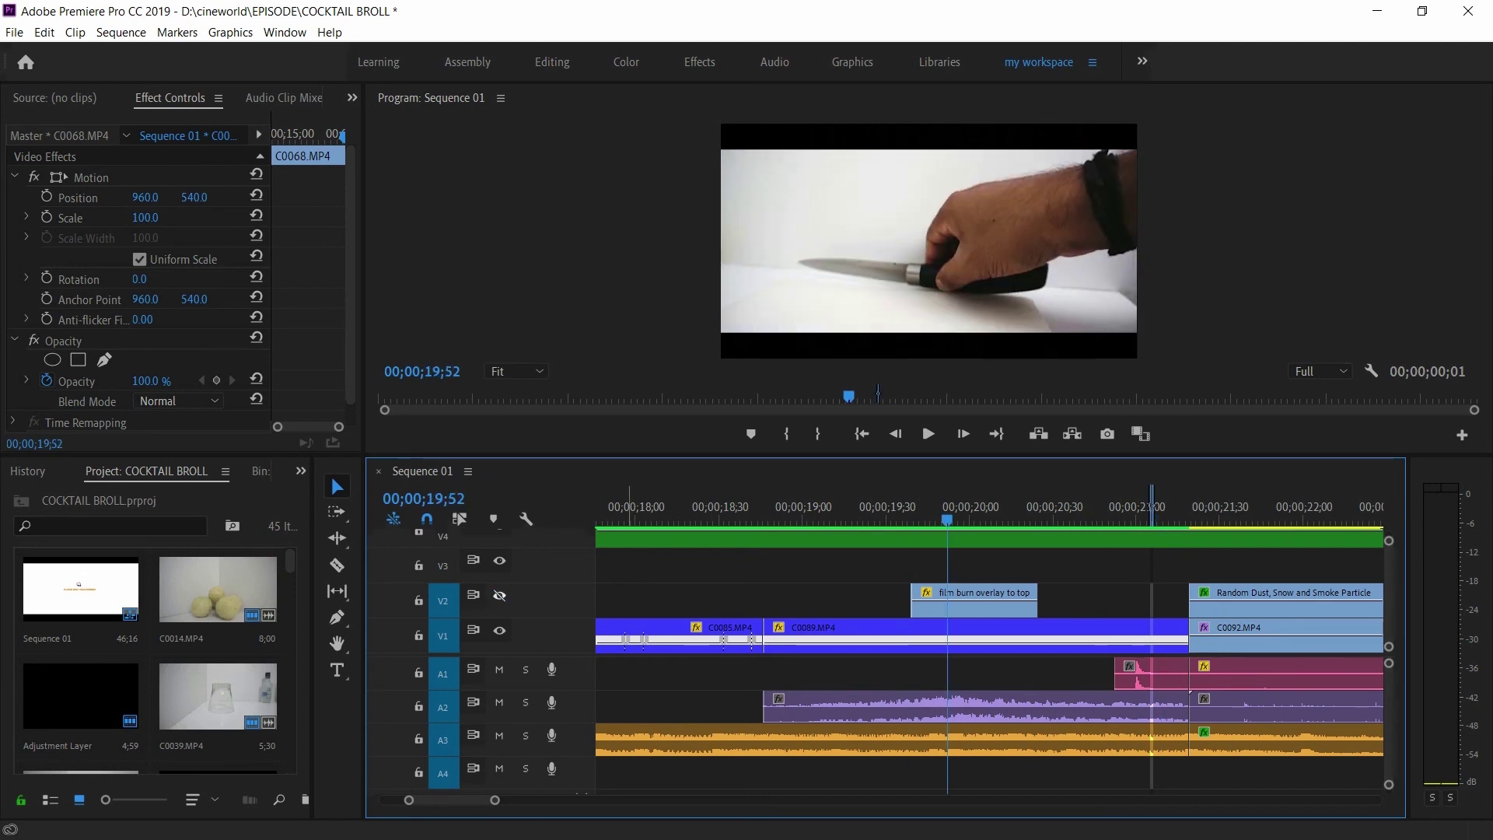
left_click(999, 603)
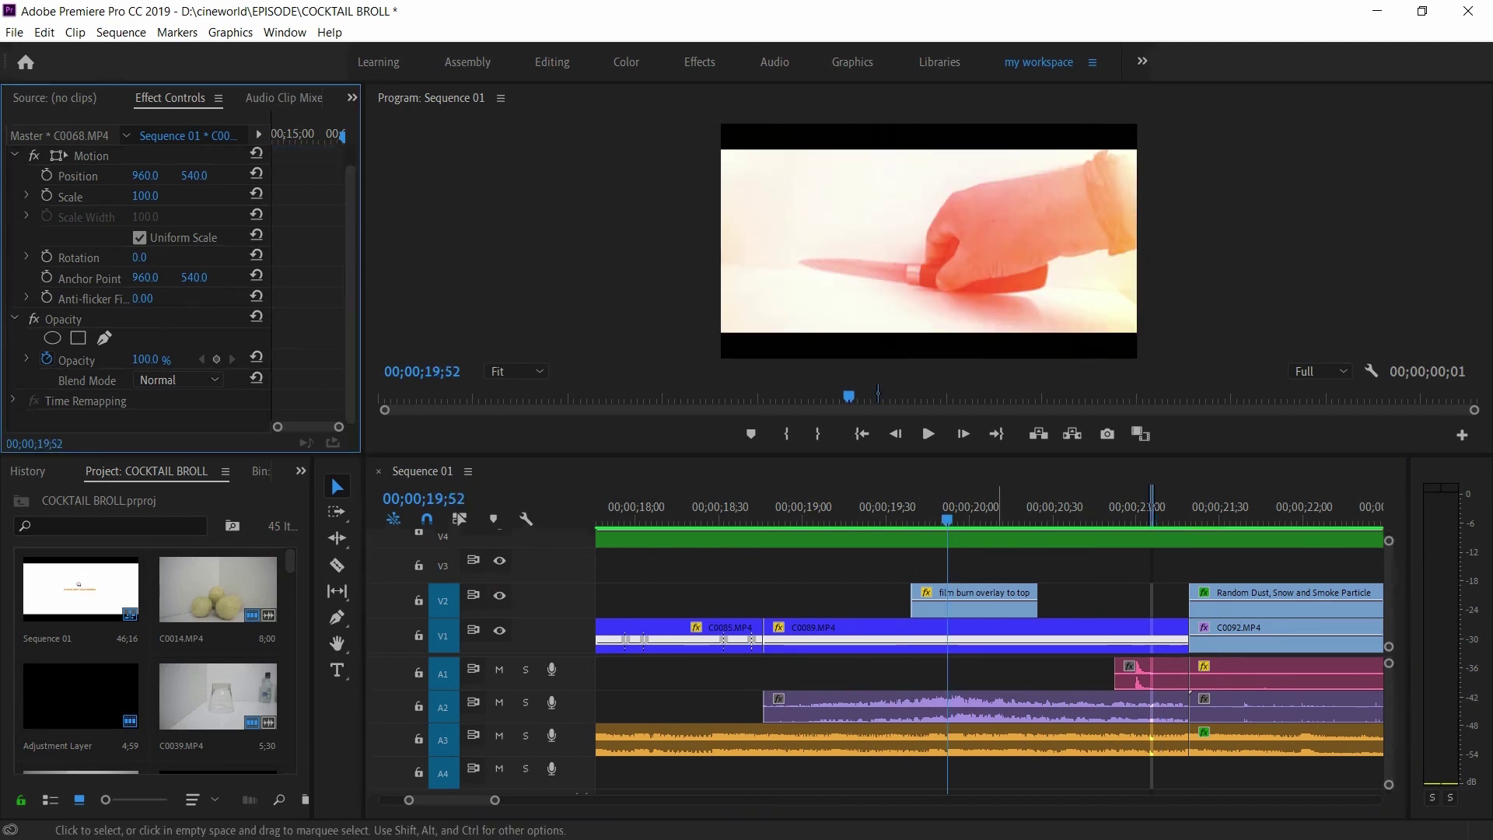
key("grave")
left_click(253, 400)
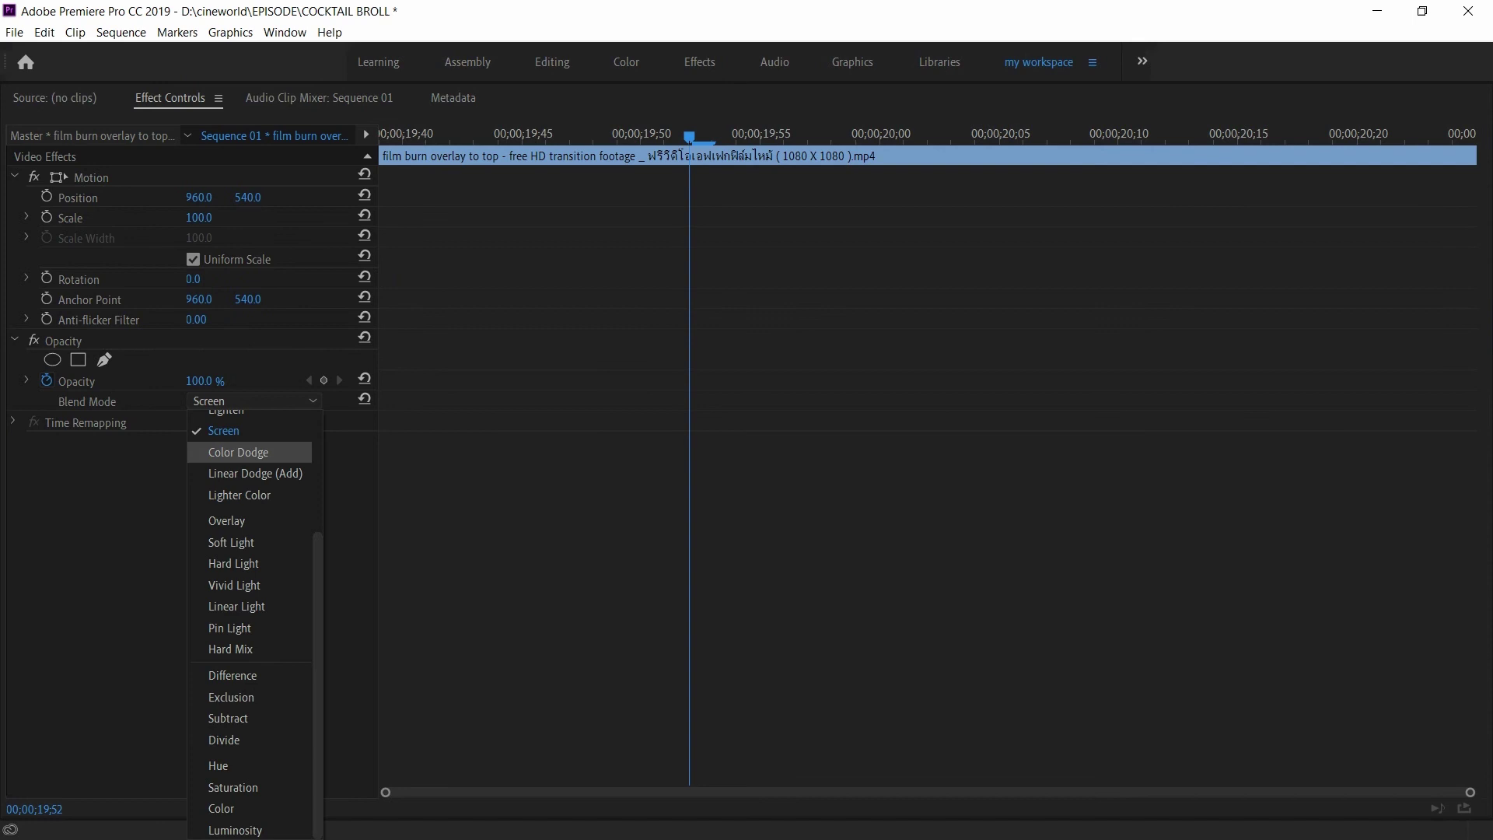
key("Escape")
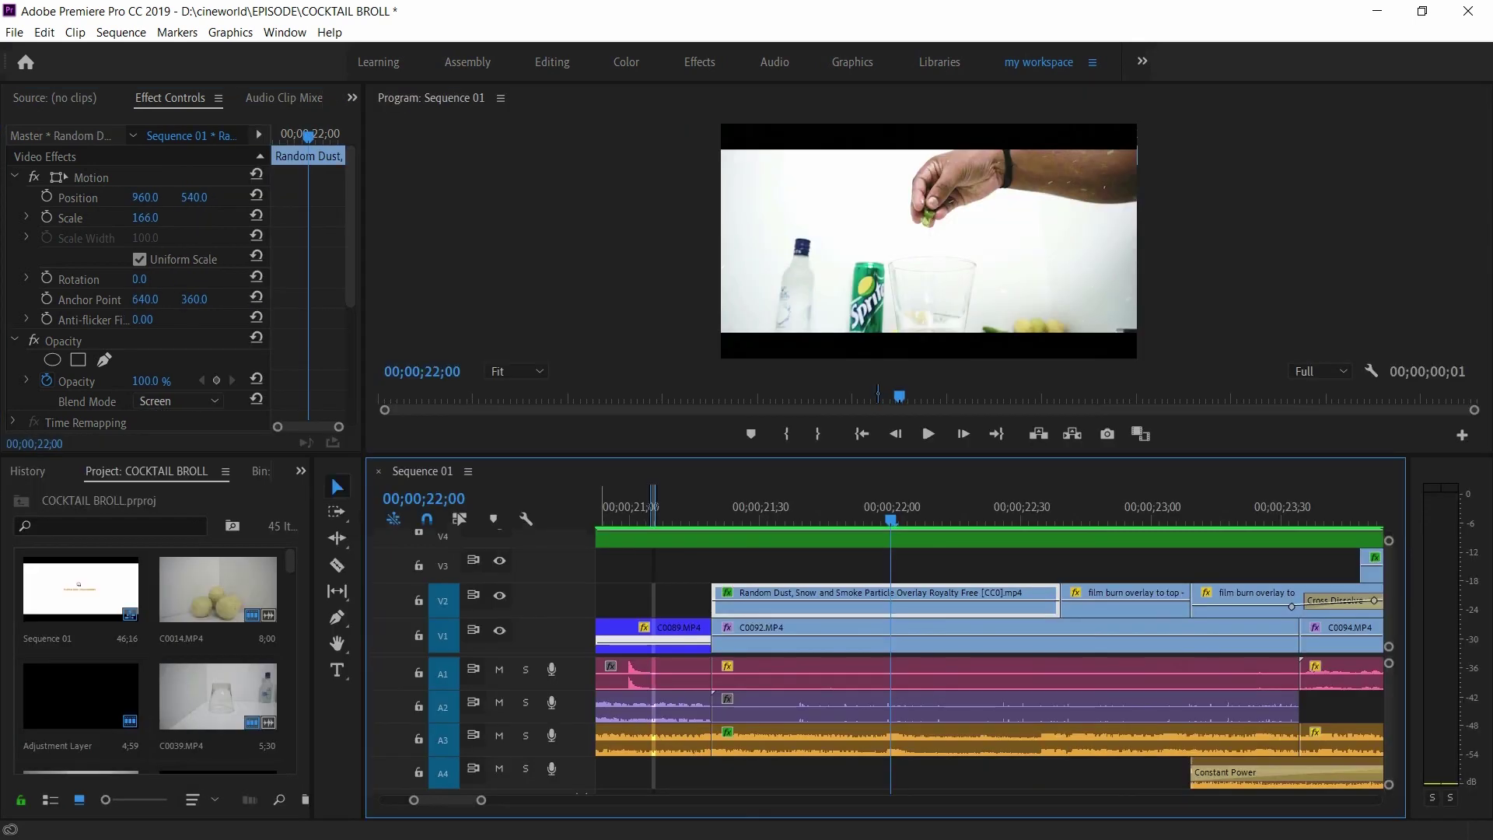
Step: Toggle track V2's visibility at 00;00;22;00 to compare the C0092.MP4 shot with and without the dust particle overlay
left_click(500, 595)
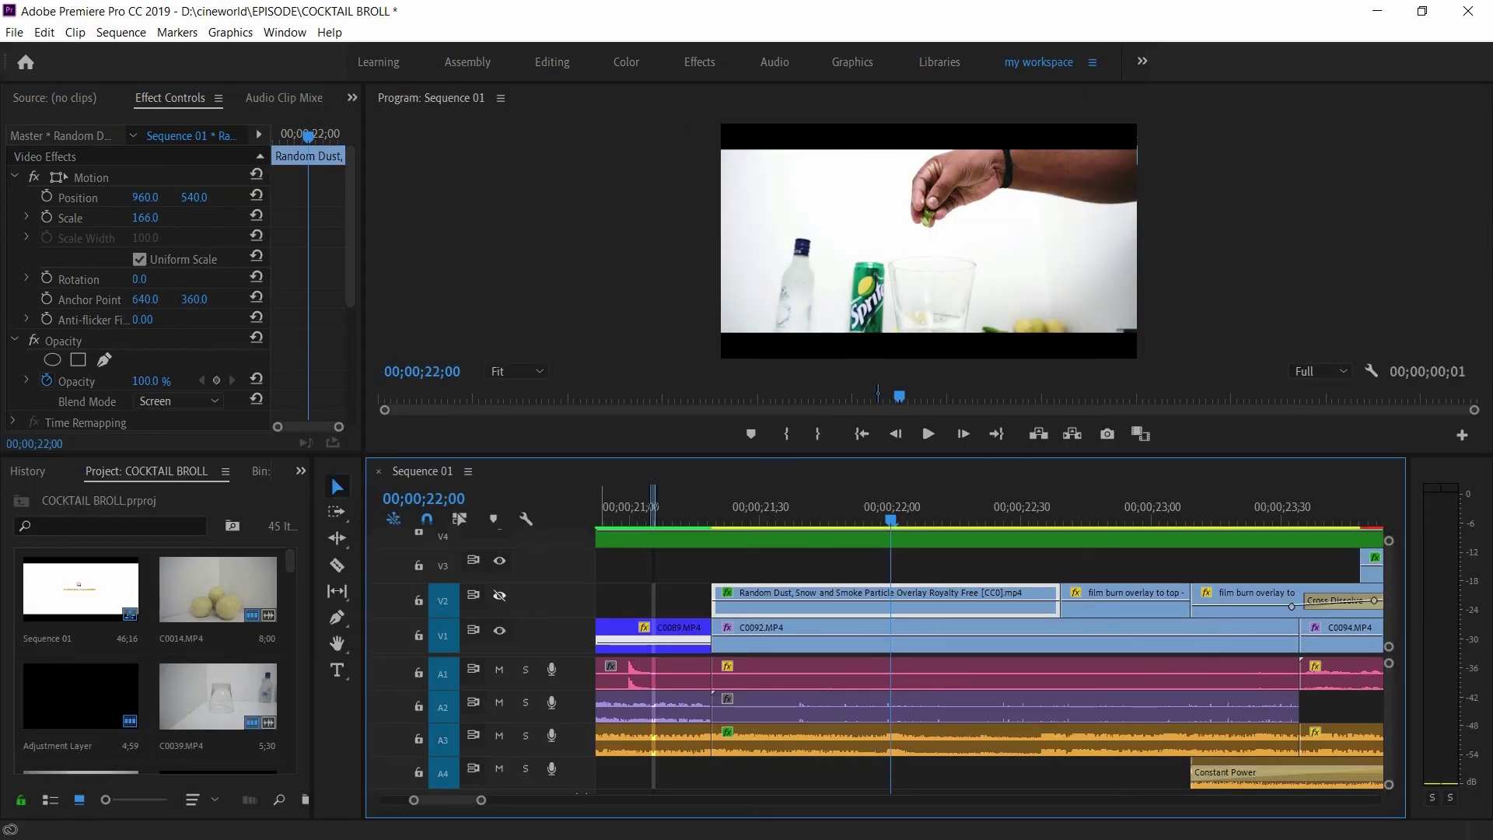
left_click(500, 595)
left_click(499, 595)
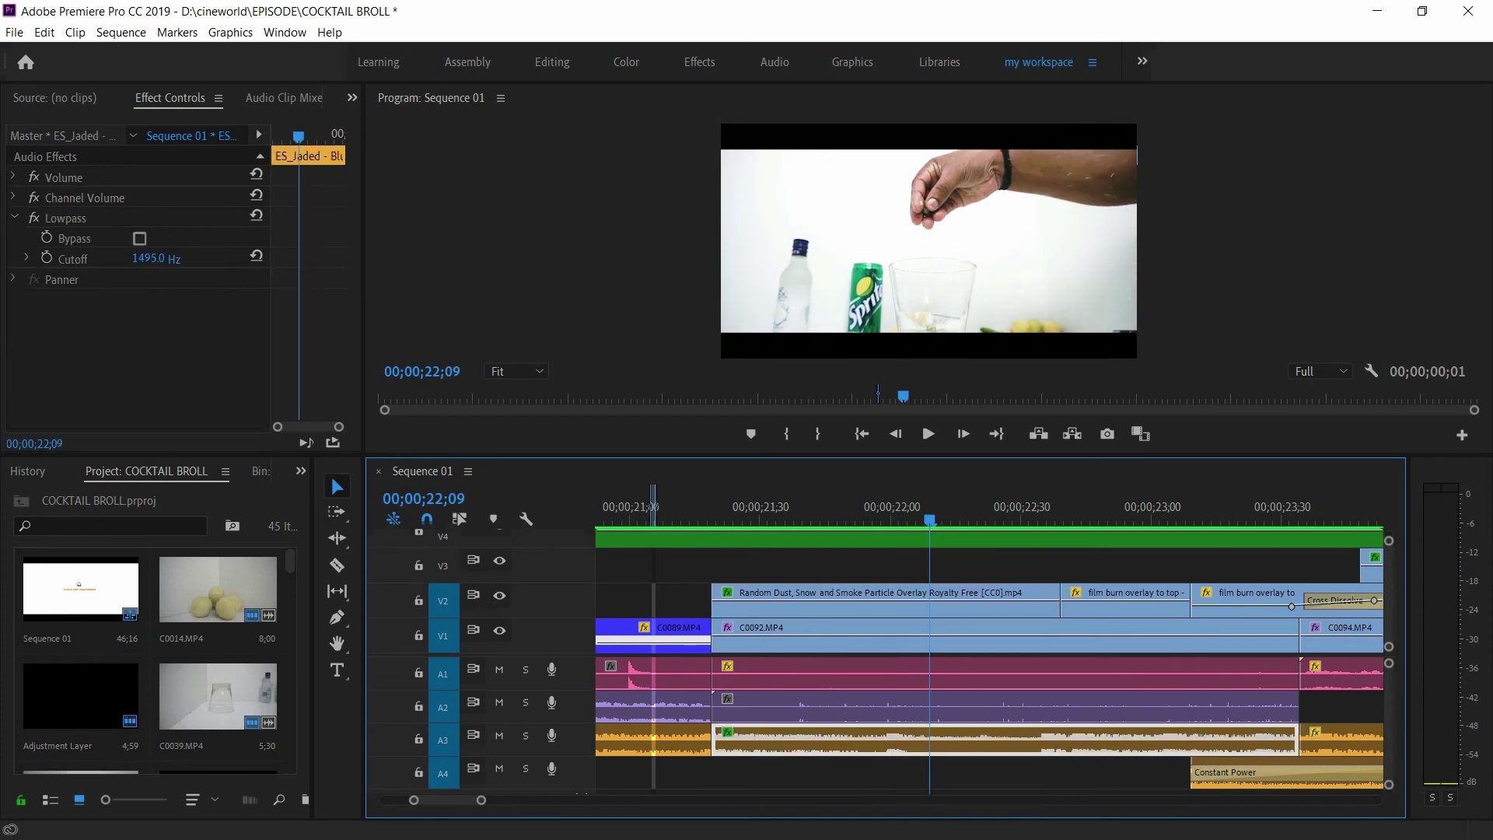
Step: Inspect the Lowpass effect on the A3 music clip in an enlarged Effect Controls view, and play the sequence from the clip's start
key("grave")
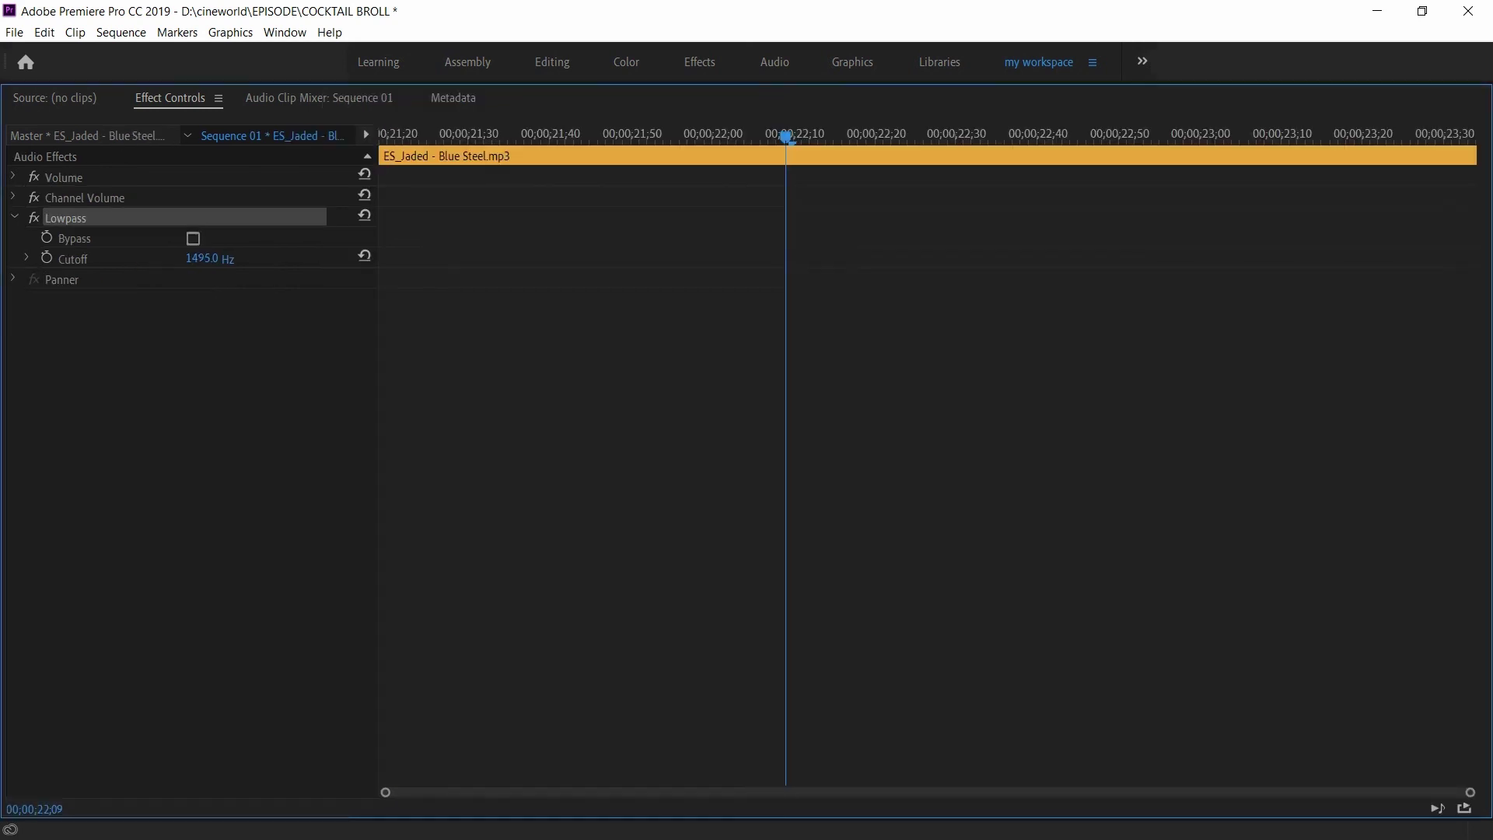
key("grave")
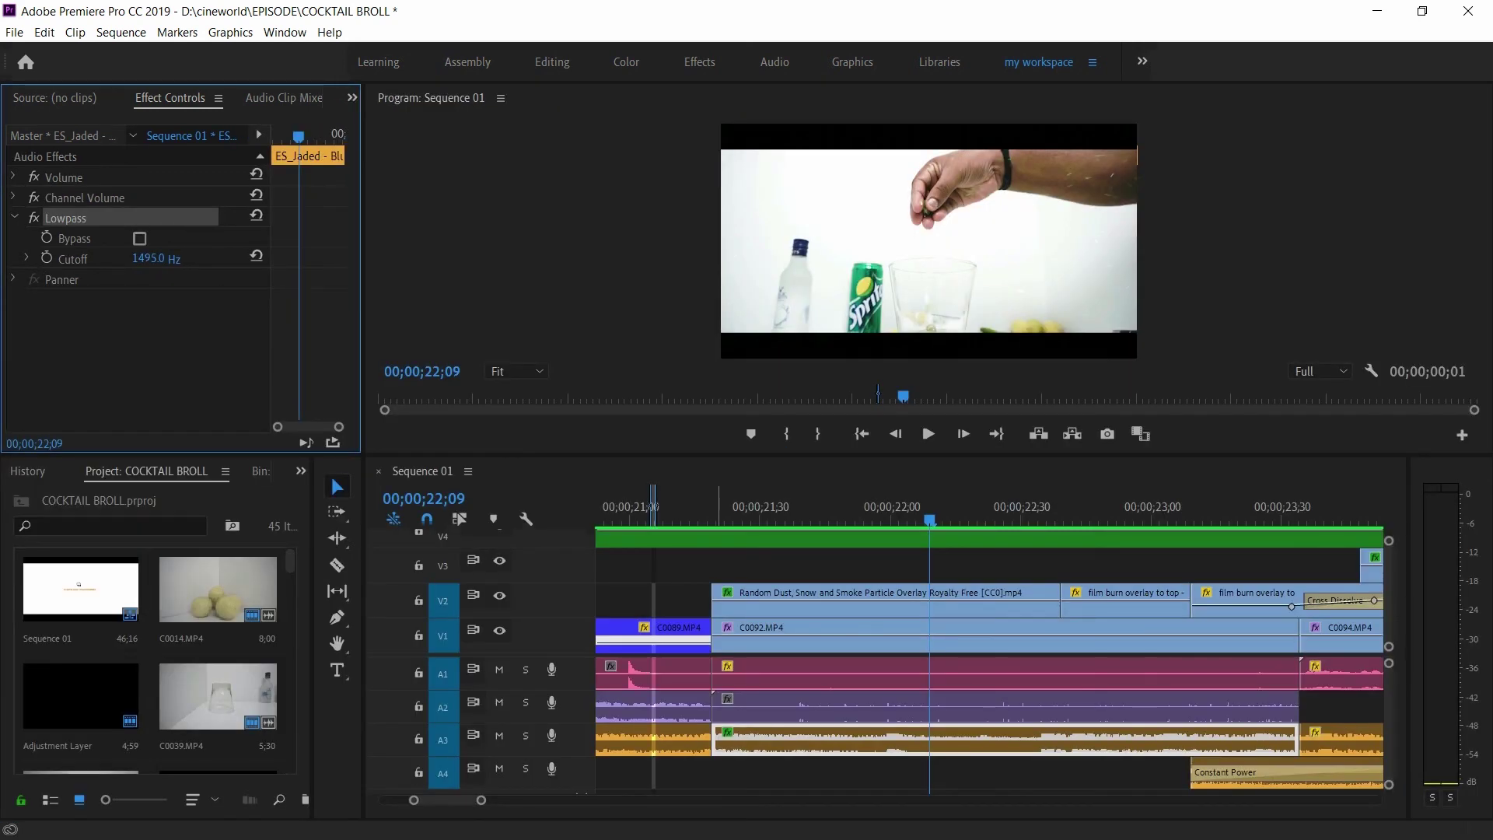
left_click(714, 507)
key("space")
key("space")
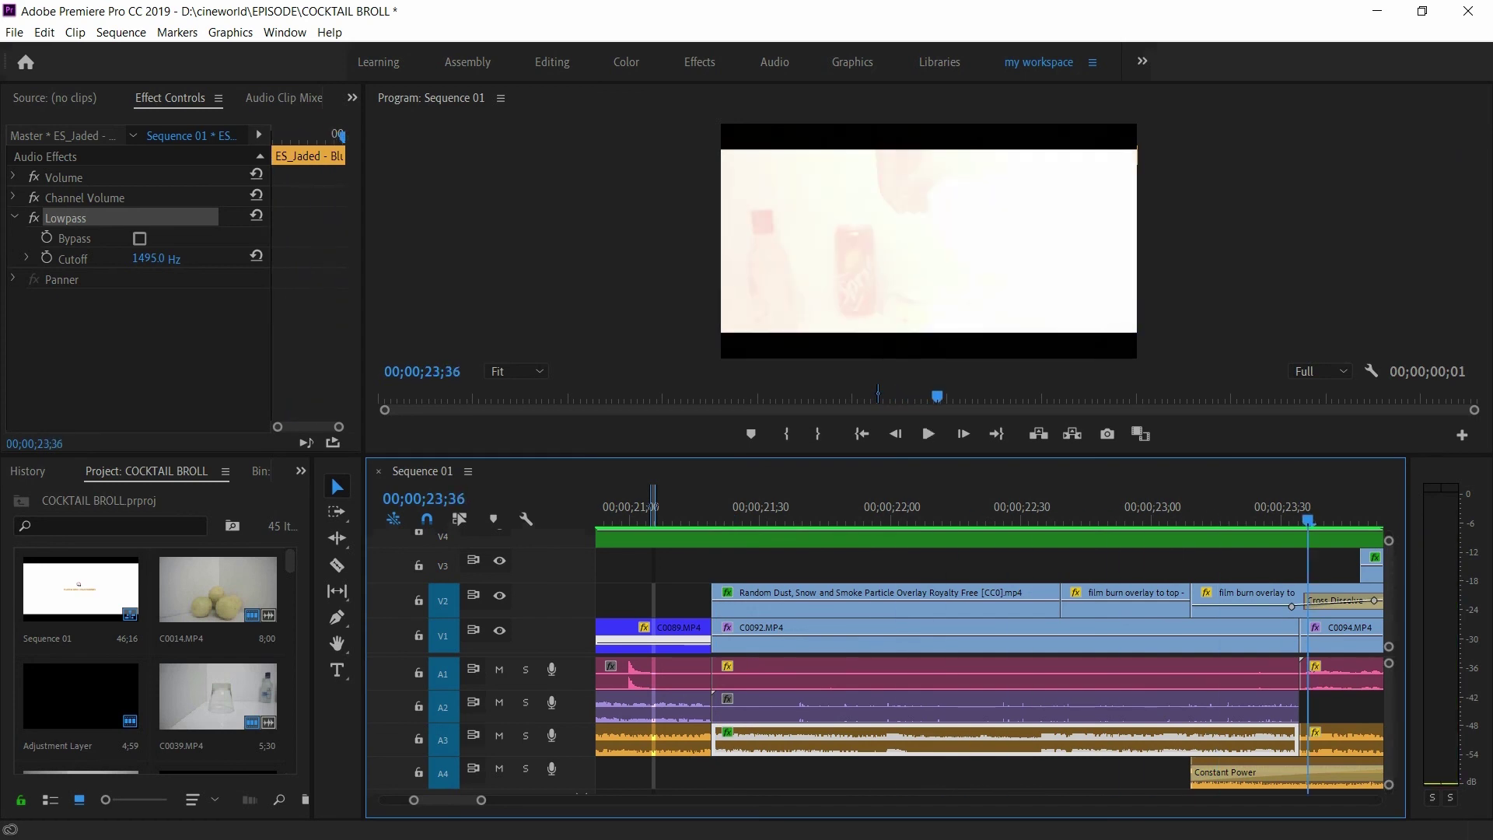
Step: Play the end of C0092.MP4 into C0094.MP4 from several points to review the film burn transition and the music change
left_click_drag(1307, 519, 1212, 520)
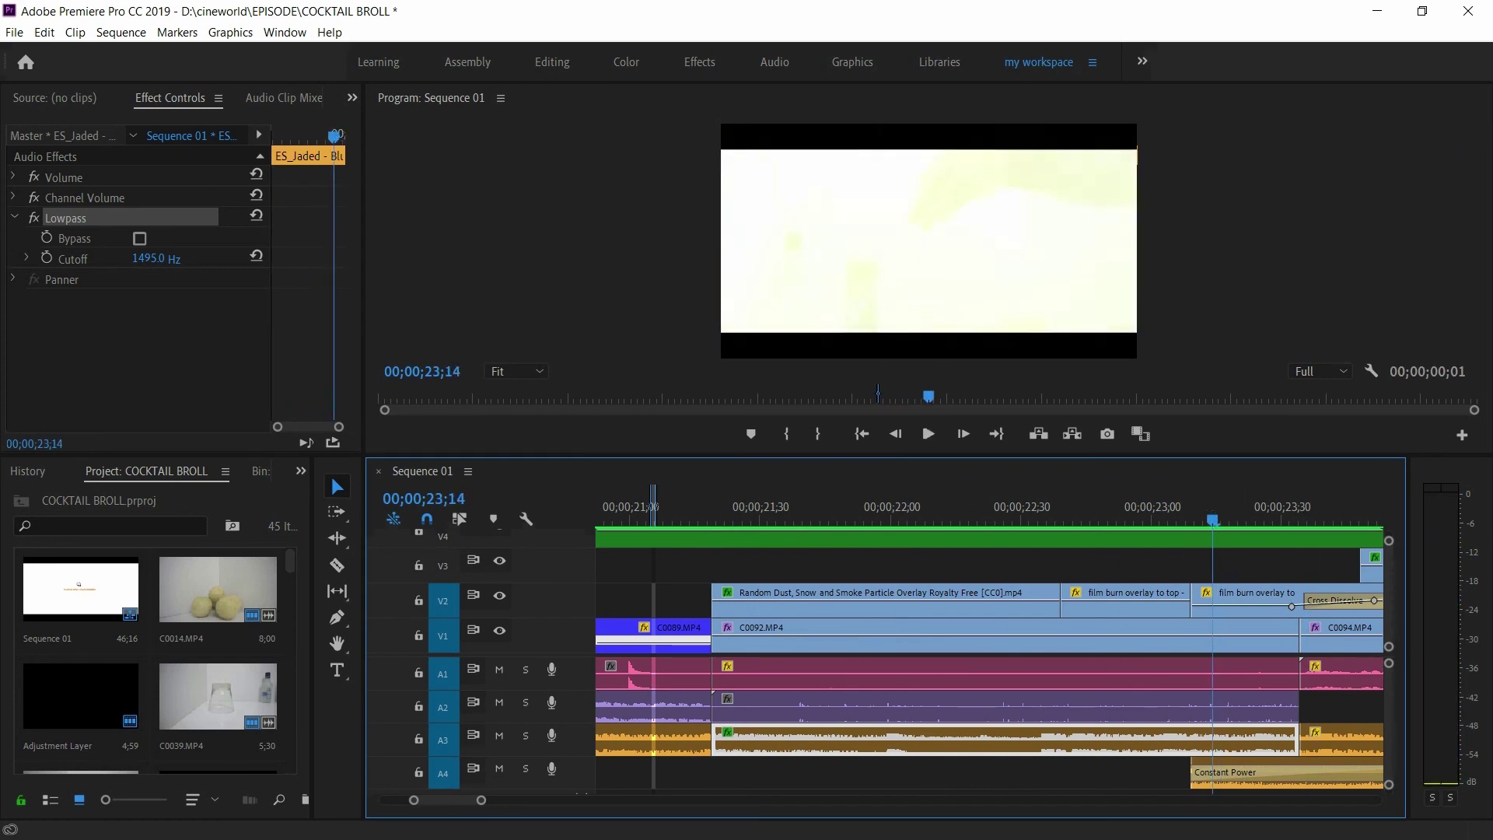
key("space")
key("space")
key("minus")
key("space")
key("space")
left_click(953, 506)
key("space")
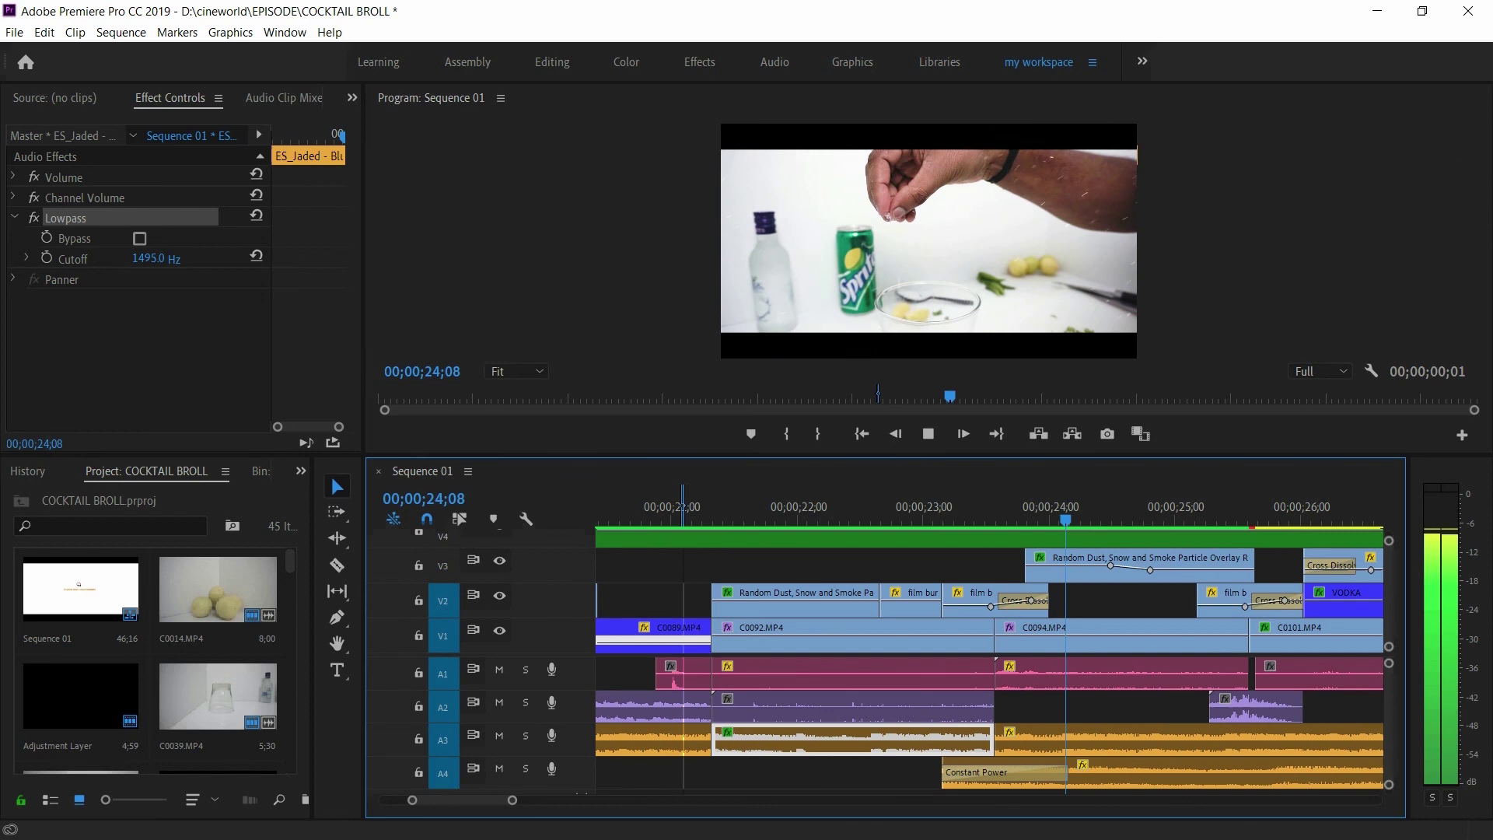
key("space")
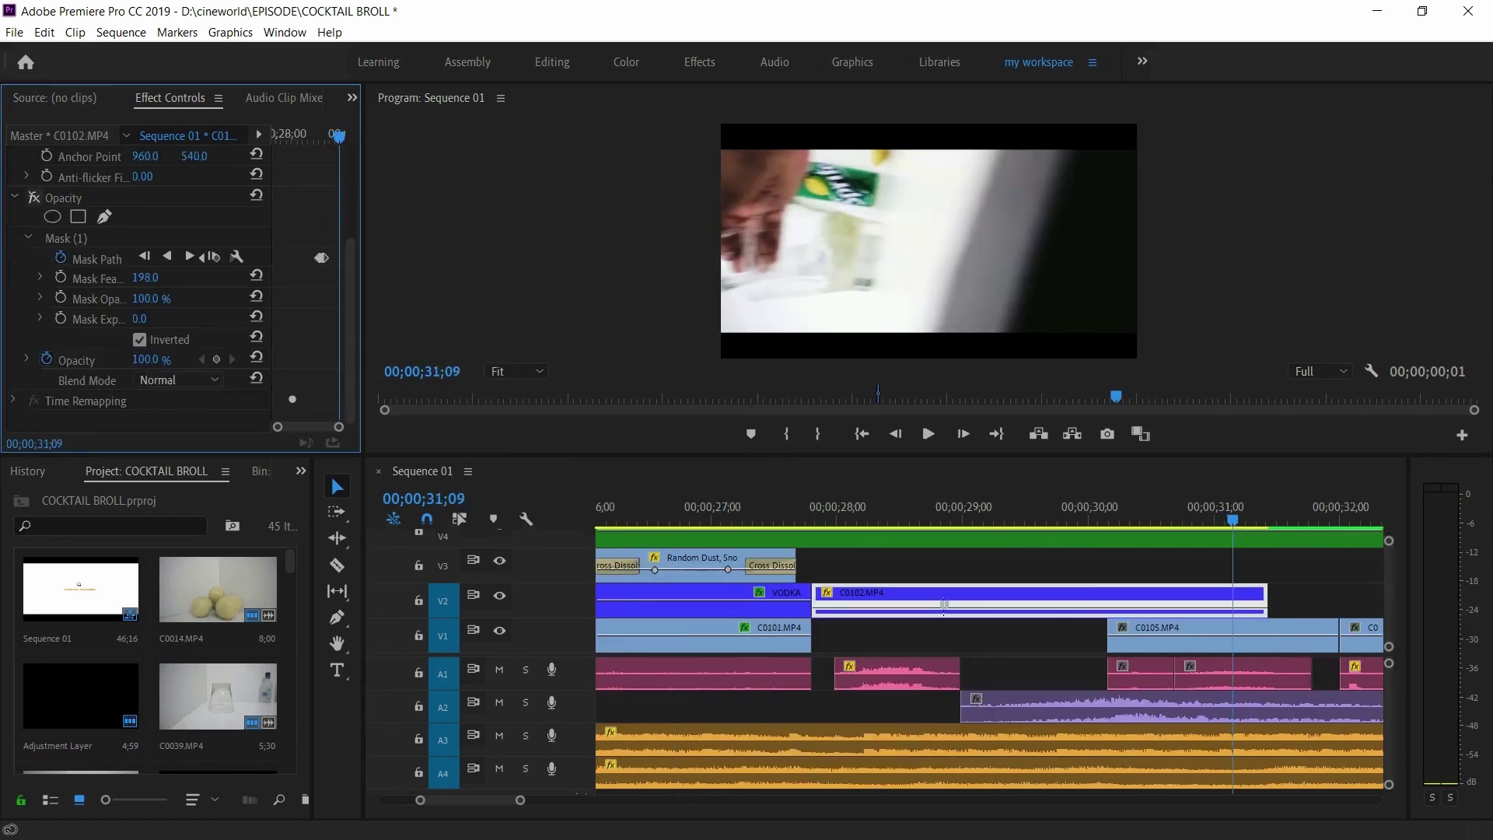
Step: Step forward to 00;00;31;11 to examine the masked edge of C0102.MP4, and undo the last change
key("Right")
key("Right")
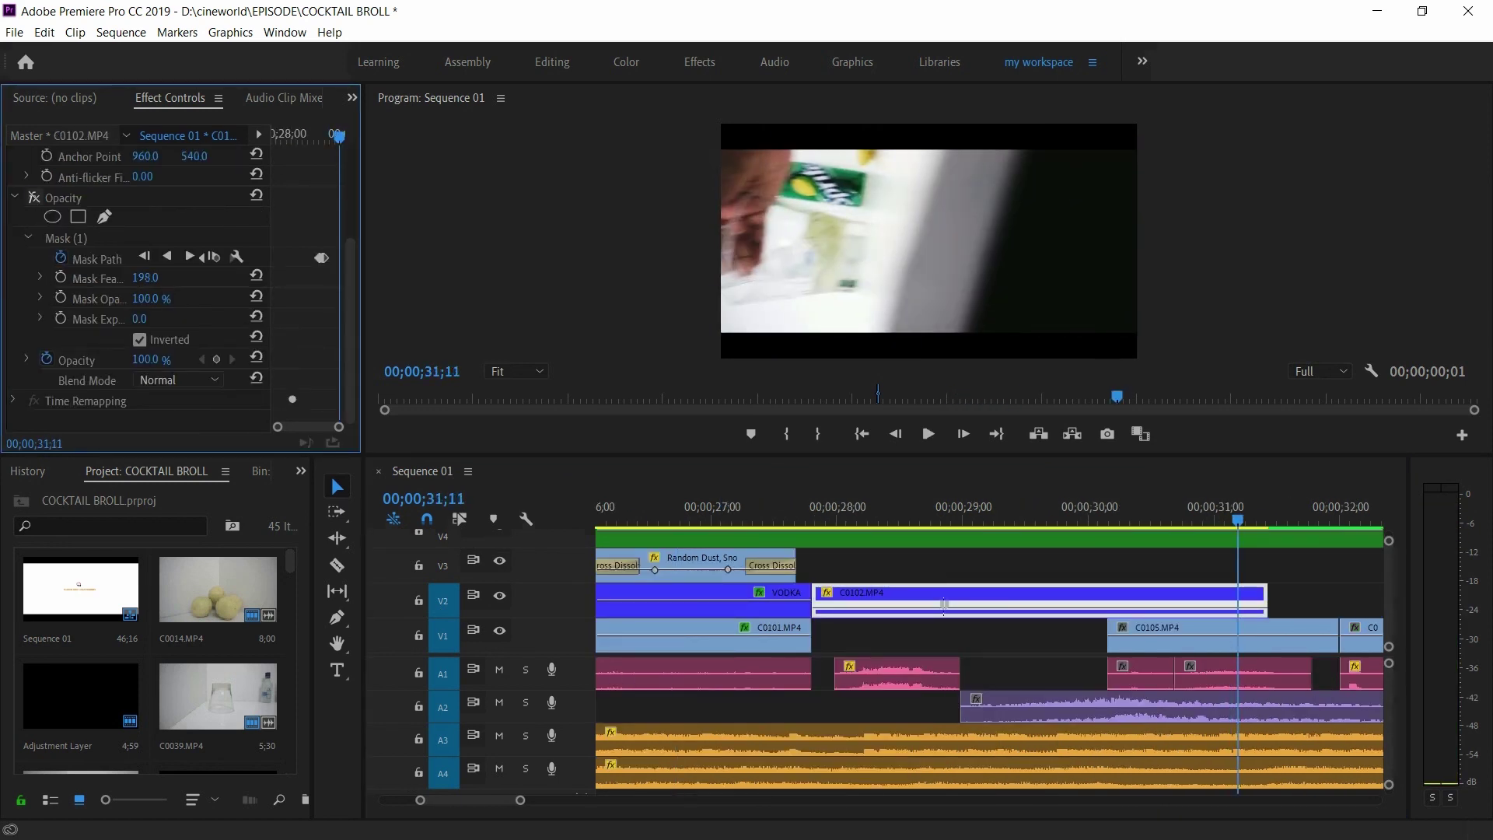
key("ctrl+z")
Step: Toggle C0102.MP4's Opacity effect off and on to compare the mask transition, and play on into the following shots
left_click(35, 197)
left_click(34, 197)
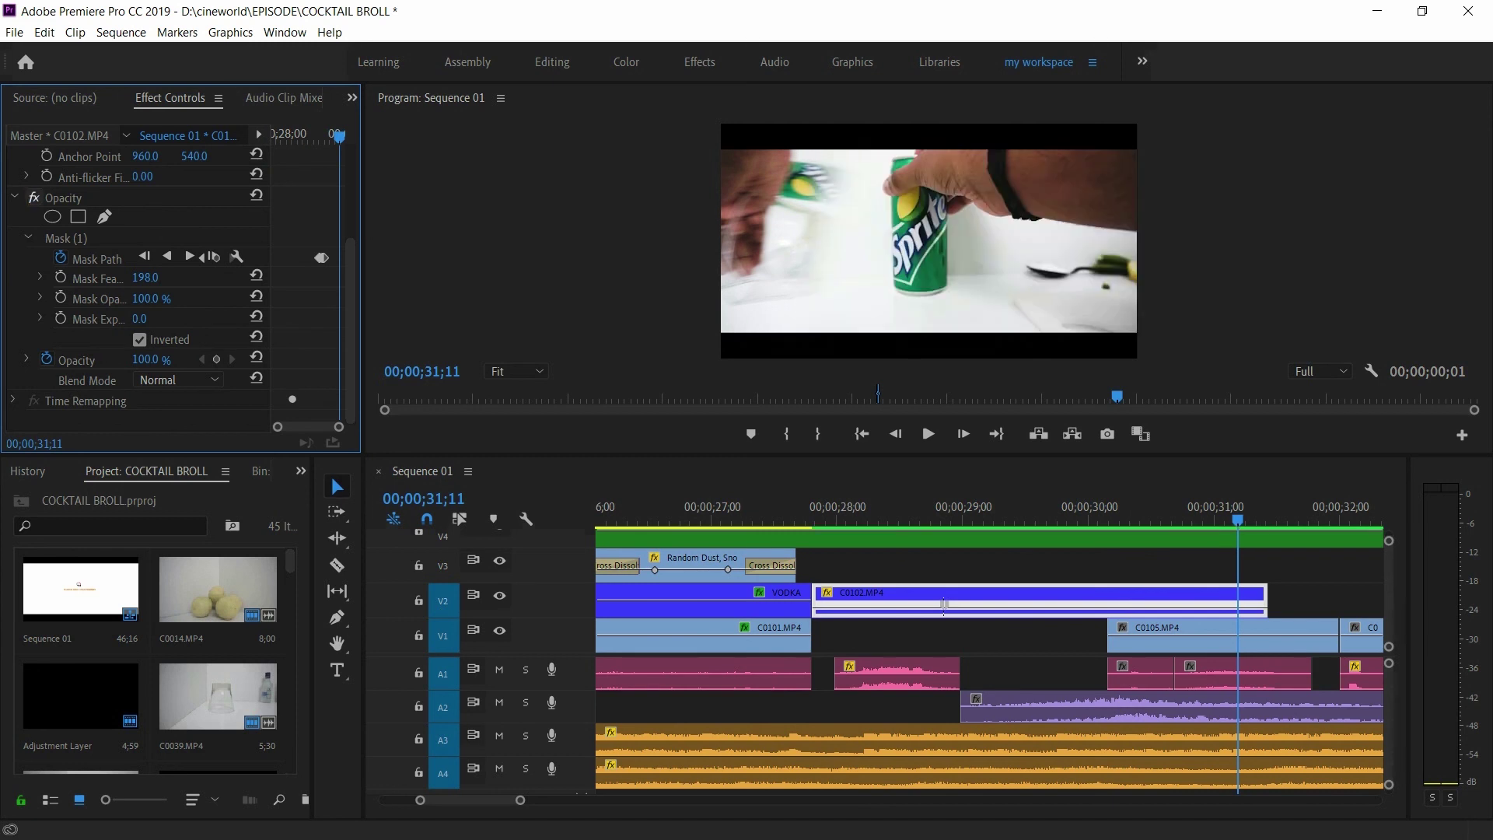
key("space")
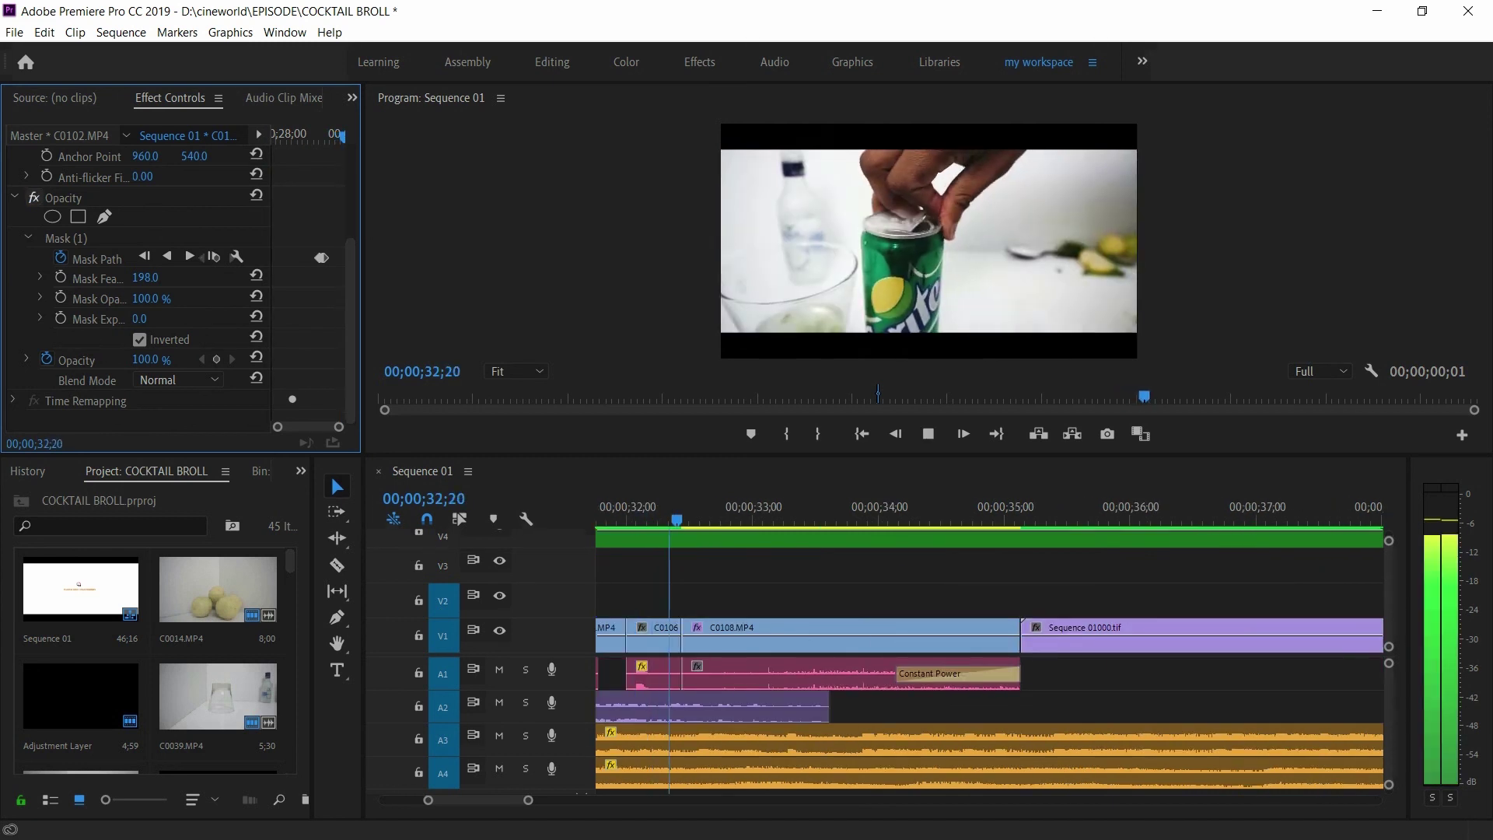